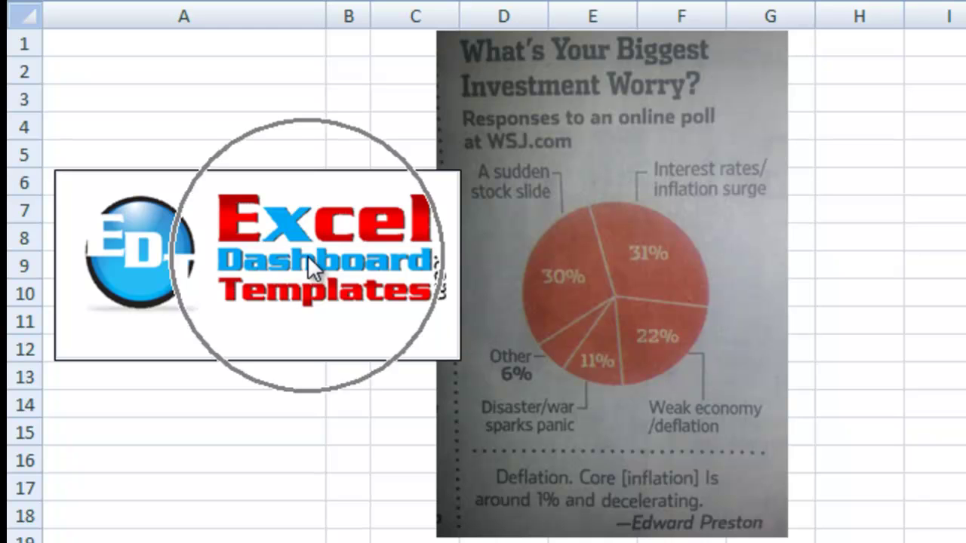
Step: Enter 'Pie Chart' in A1, the five worry categories in A2:A6, and 31%, 22%, 11%, 6%, 30% in B2:B6
left_click(342, 303)
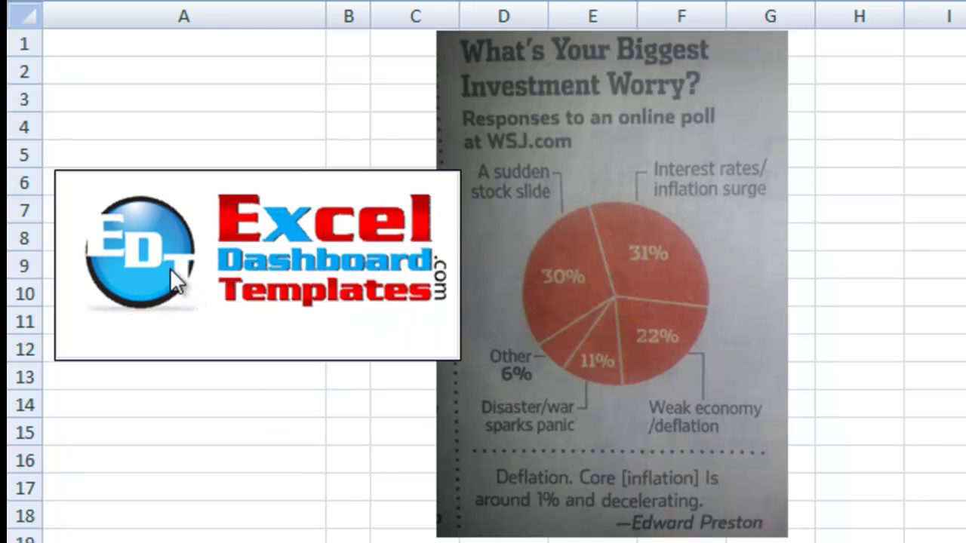
left_click(374, 305)
left_click(337, 294)
left_click(577, 143)
left_click(858, 432)
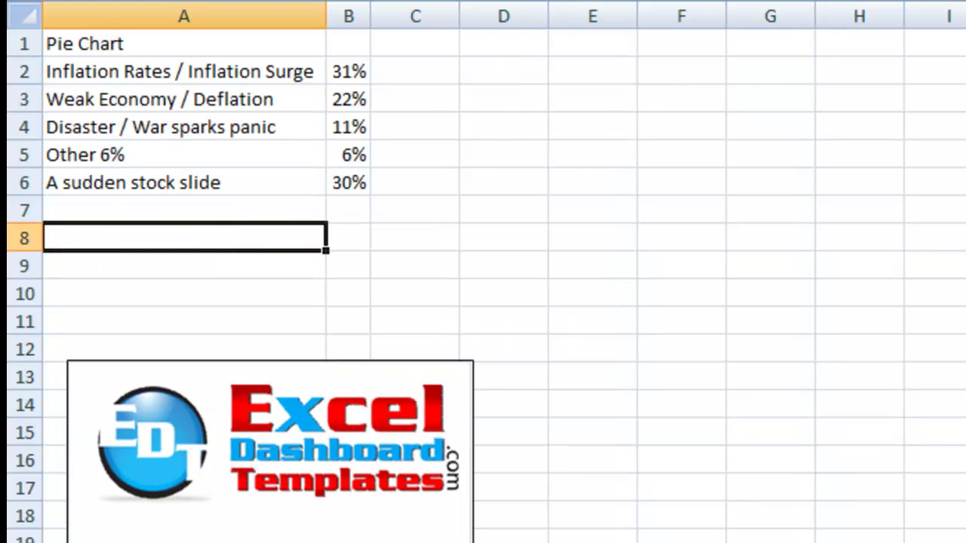
left_click(374, 239)
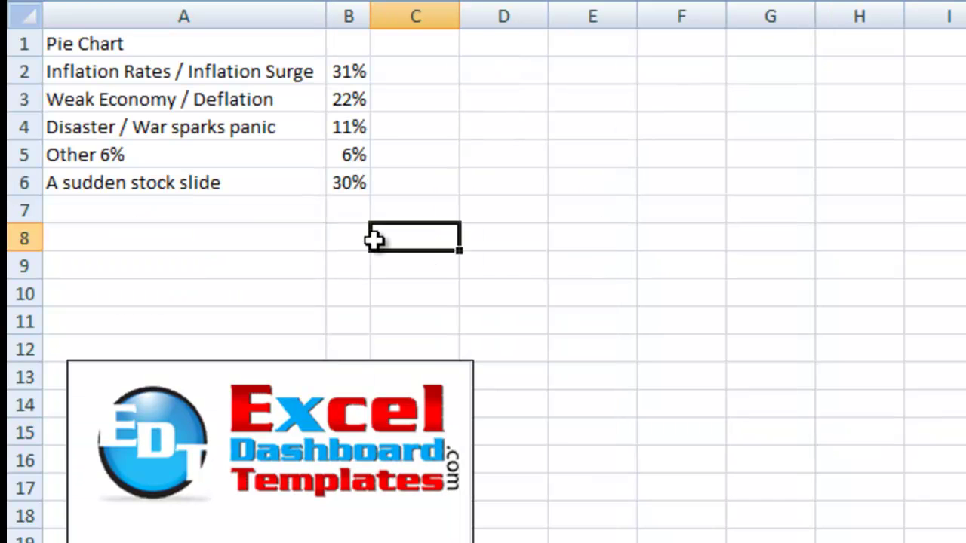
left_click(146, 70)
left_click_drag(146, 71, 330, 173)
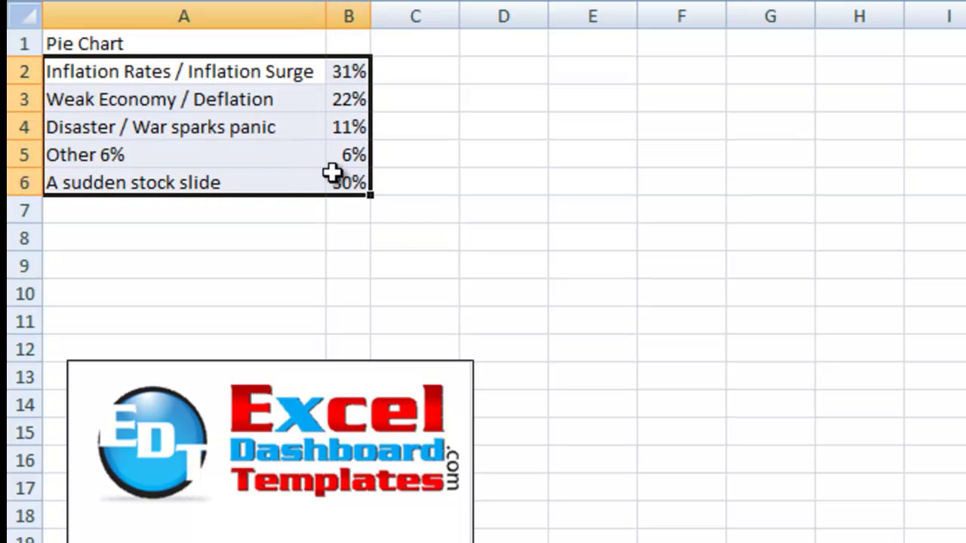
left_click(258, 147)
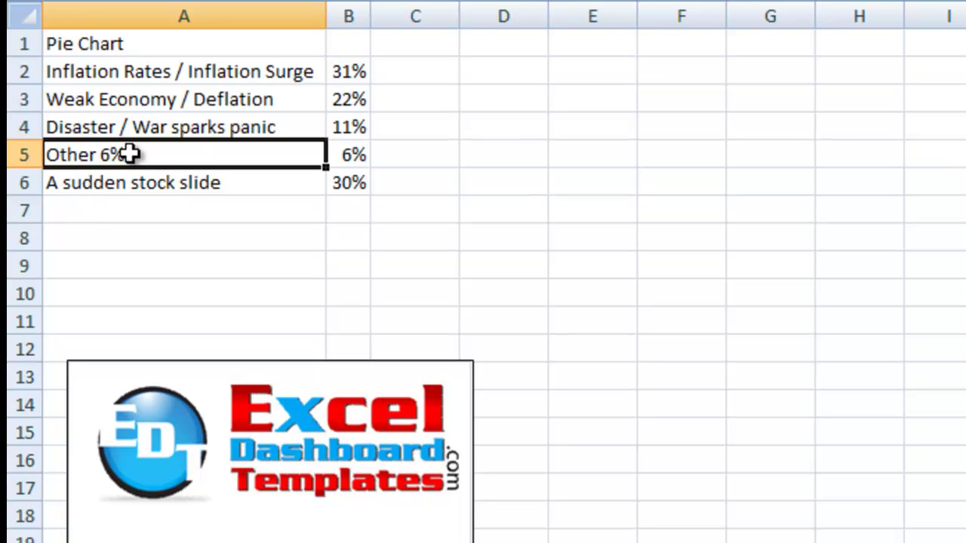
left_click(173, 154)
Step: Insert a 2-D pie chart of the data in A2:B6
left_click_drag(243, 74, 335, 184)
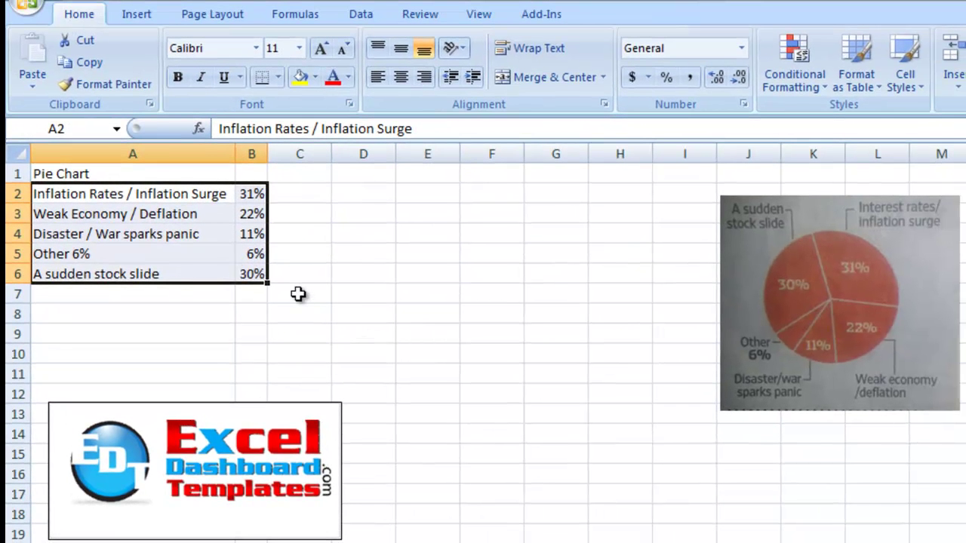
left_click(151, 16)
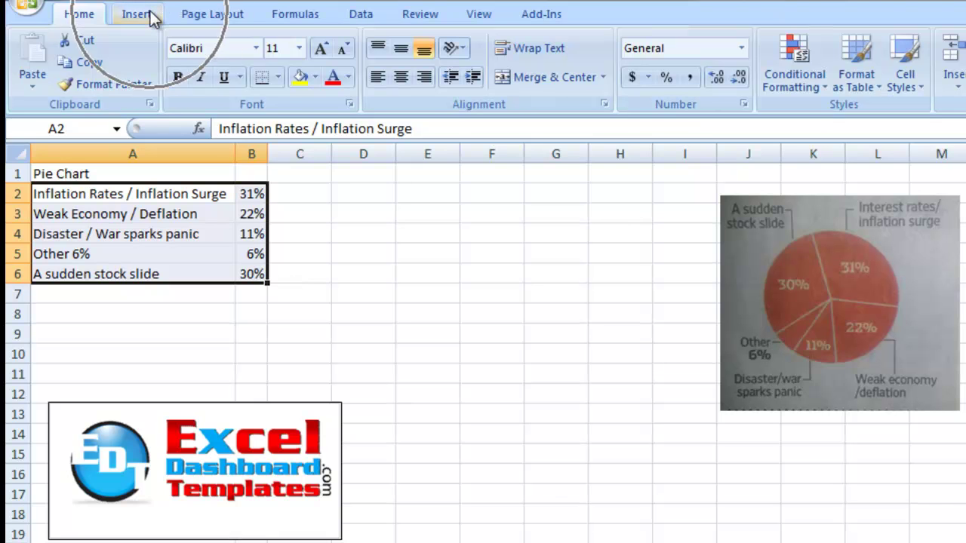
left_click(151, 16)
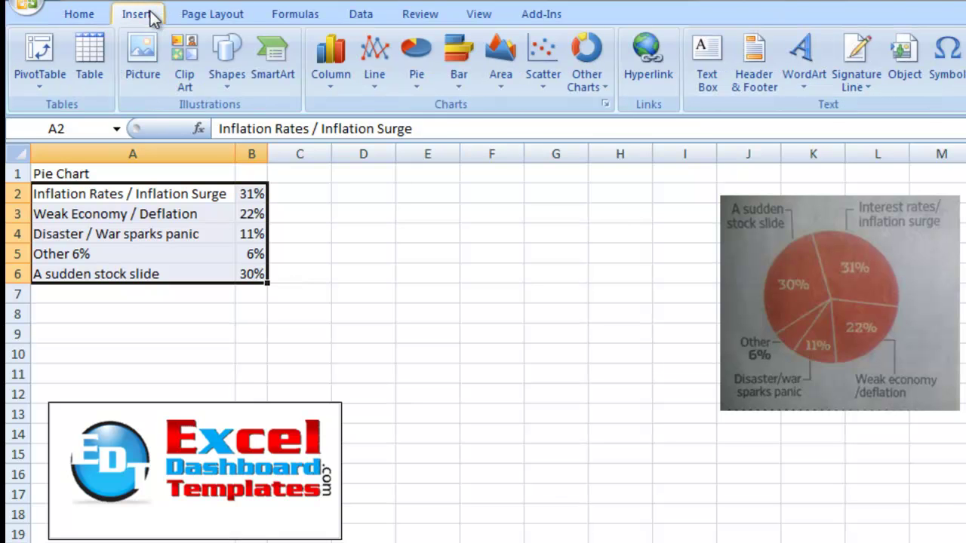
left_click(417, 77)
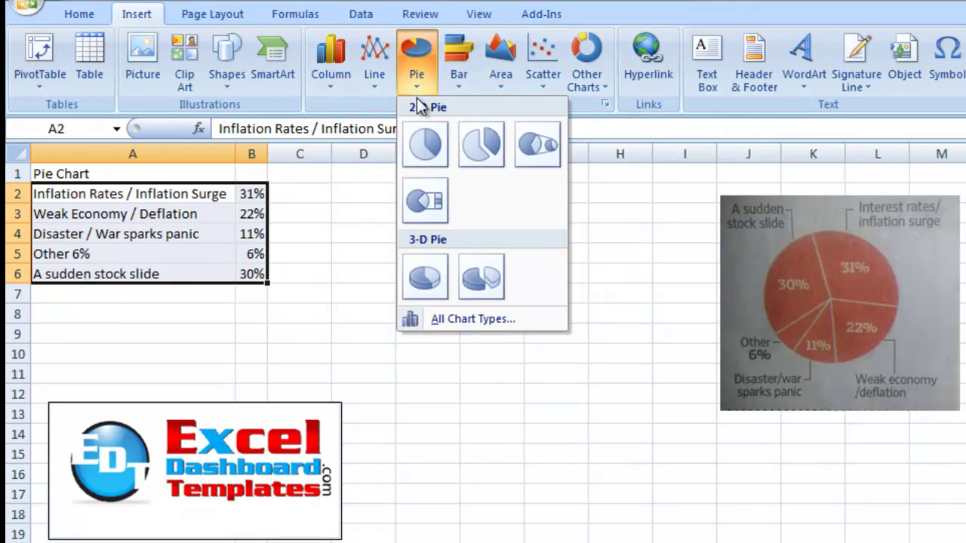
left_click(420, 143)
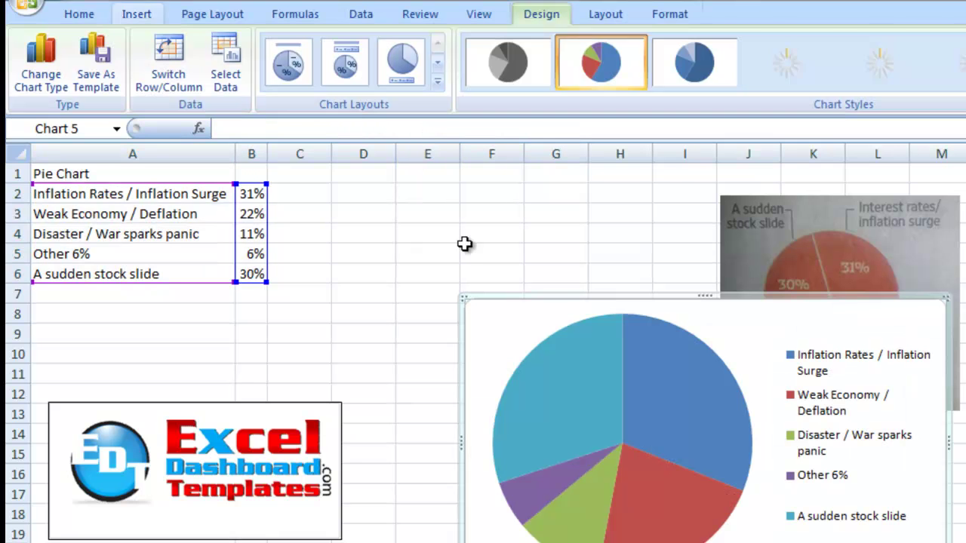
Step: Move the chart beside the data table and bring the newspaper photo to the front
left_click_drag(512, 298, 324, 166)
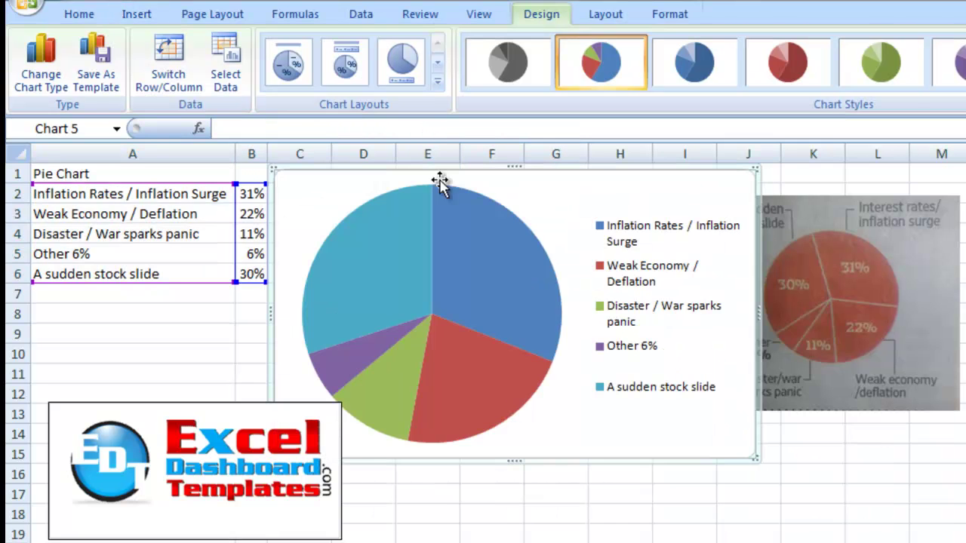
right_click(821, 251)
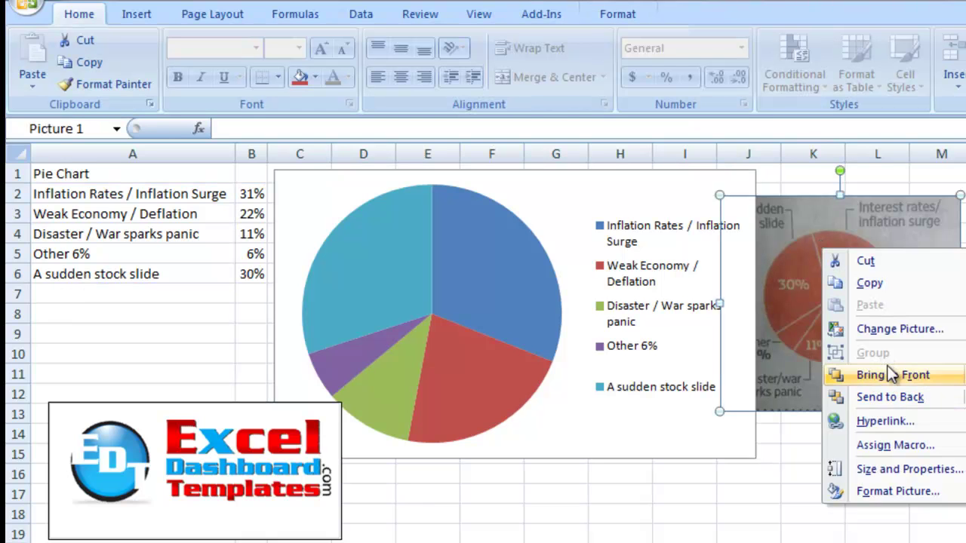
left_click(930, 374)
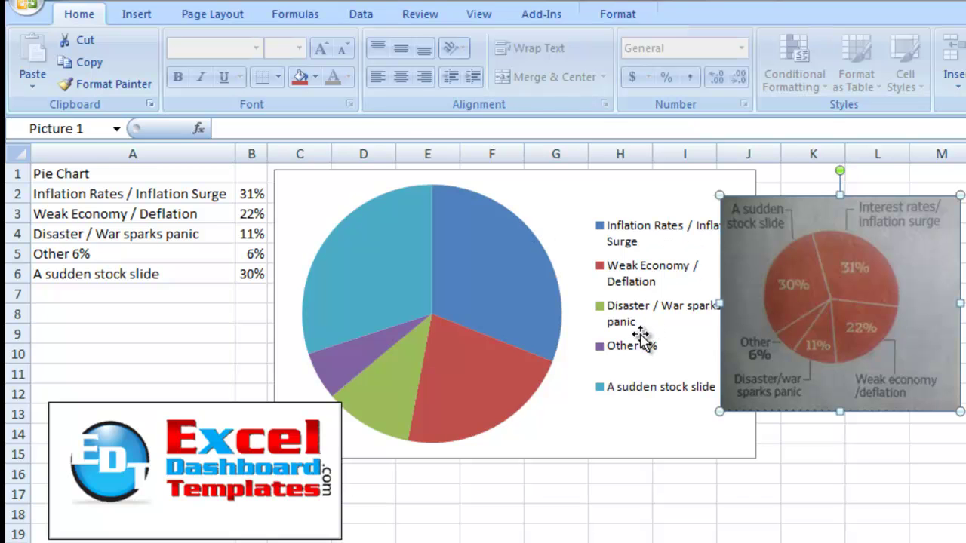
Step: Delete the chart's legend so the pie fills the chart area
left_click(646, 284)
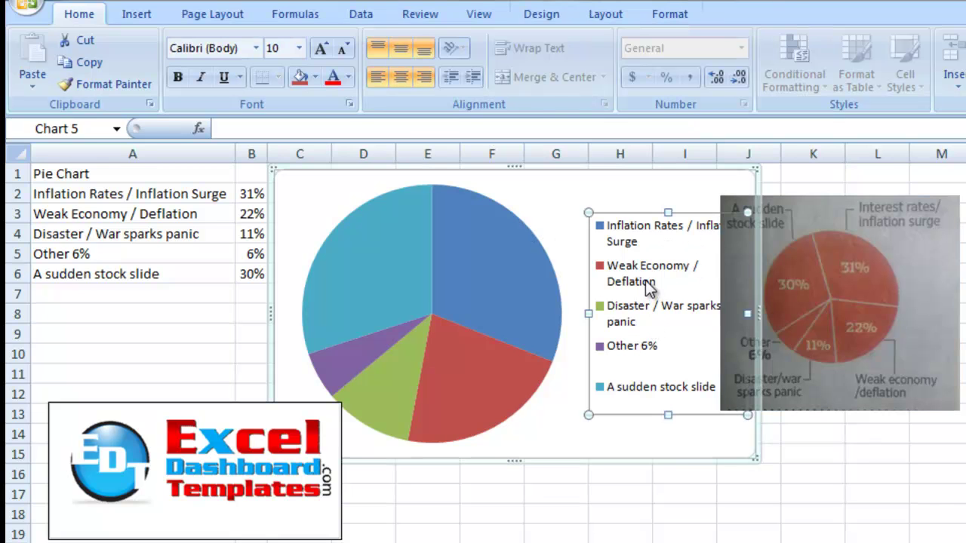
mouse_move(423, 276)
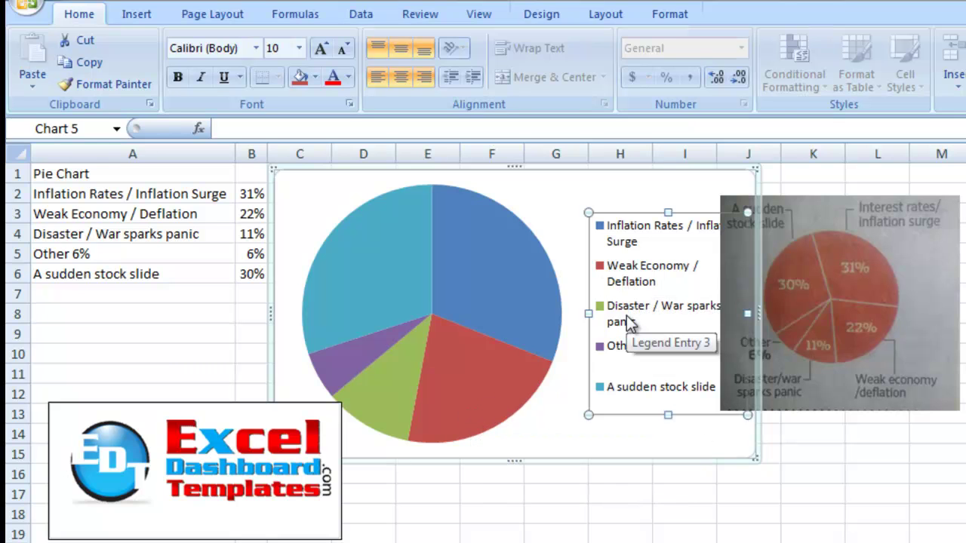
key("Delete")
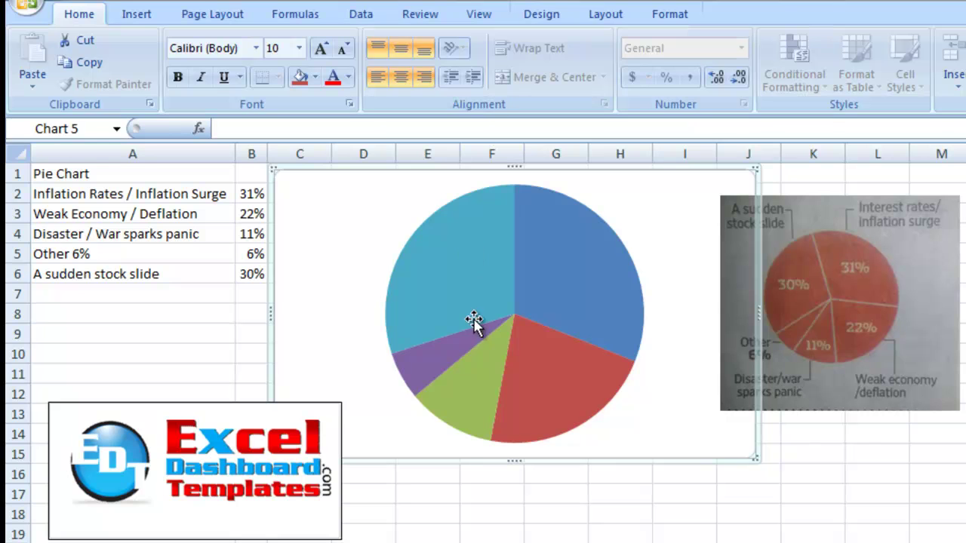
Step: Add data labels at the Outside End of each pie slice
left_click(466, 294)
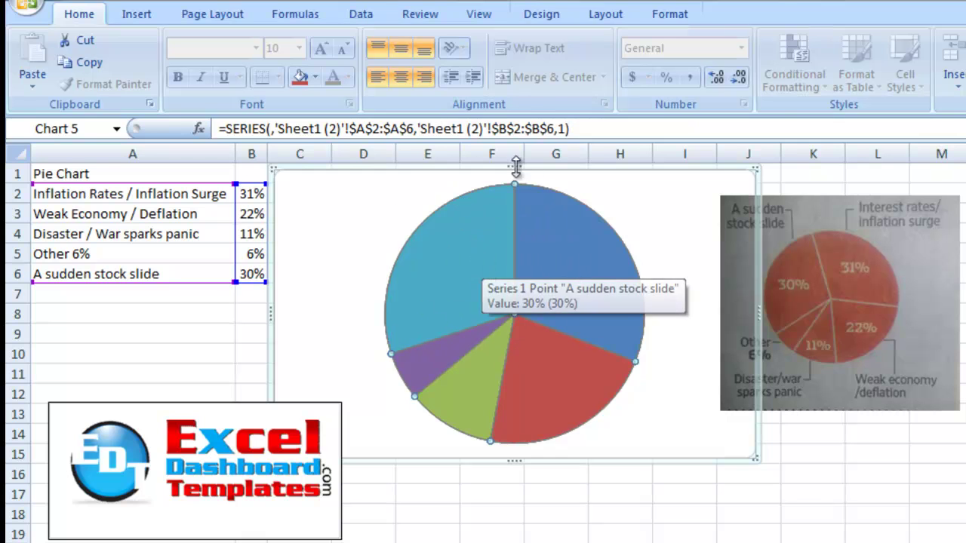
left_click(589, 29)
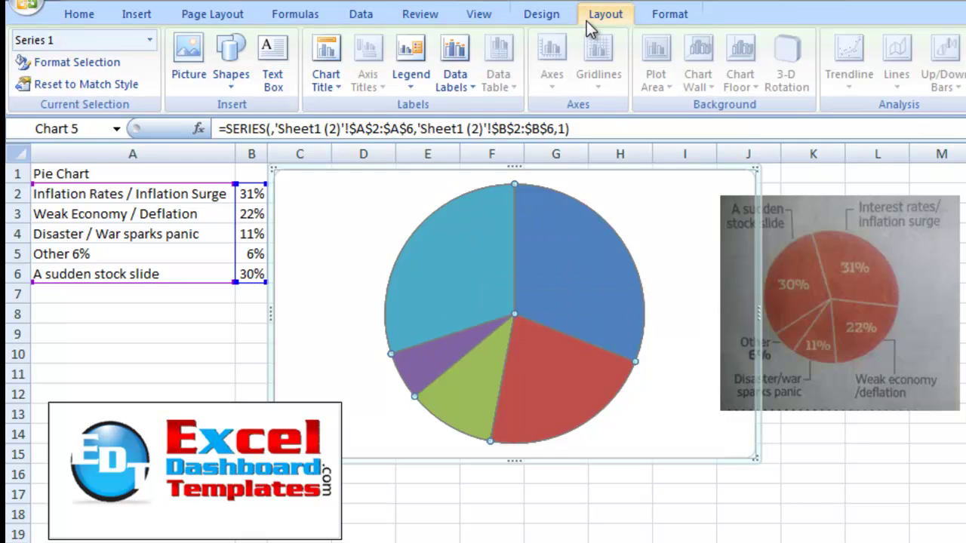
left_click(450, 81)
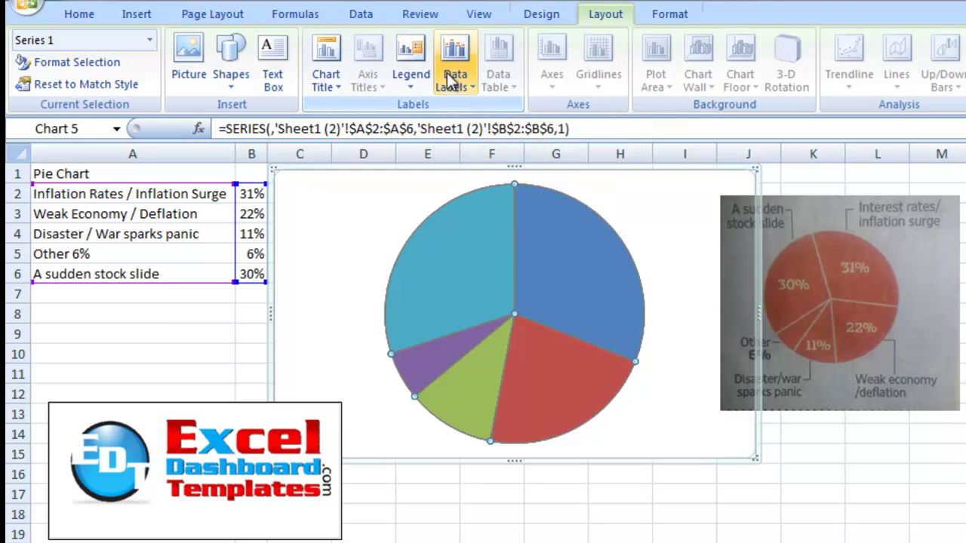
left_click(450, 81)
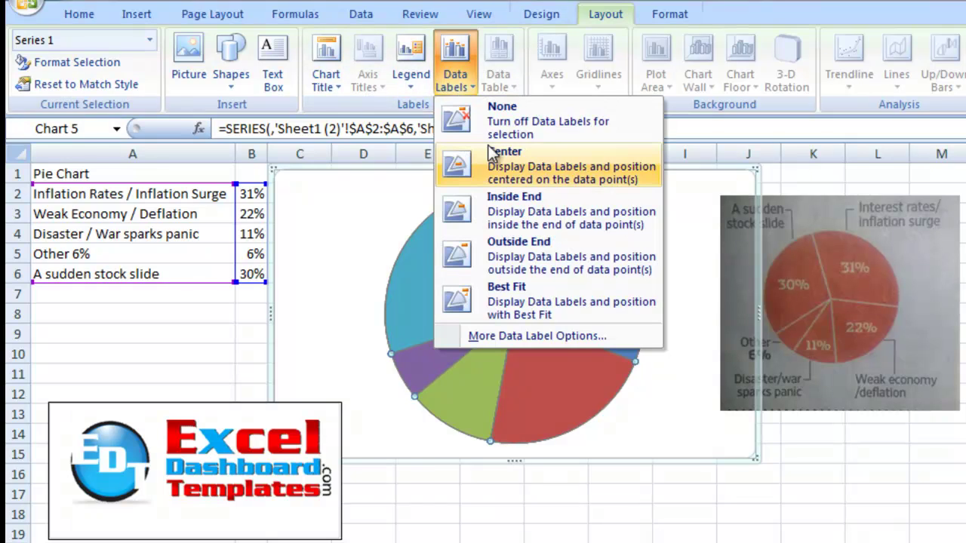
left_click(505, 248)
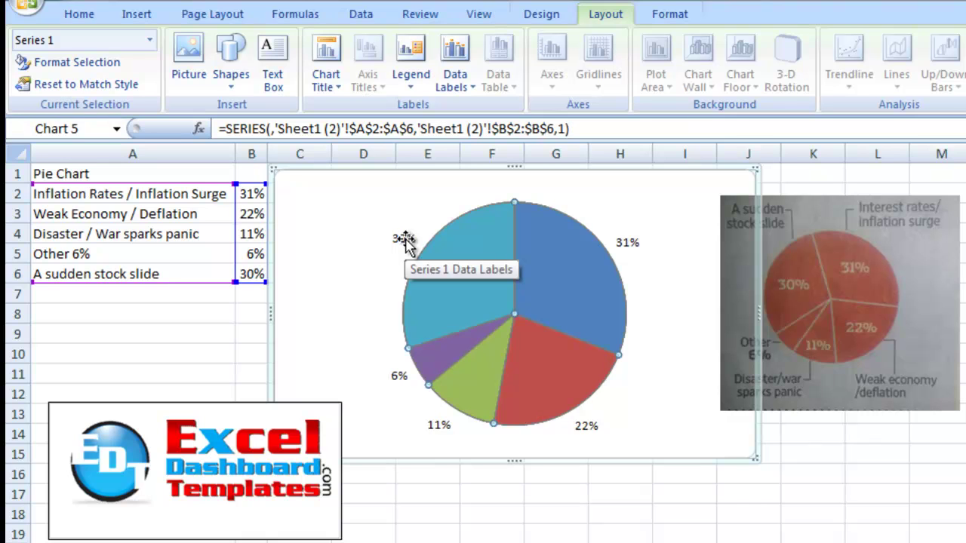
Step: Make the data labels show Category Name instead of Value
right_click(405, 242)
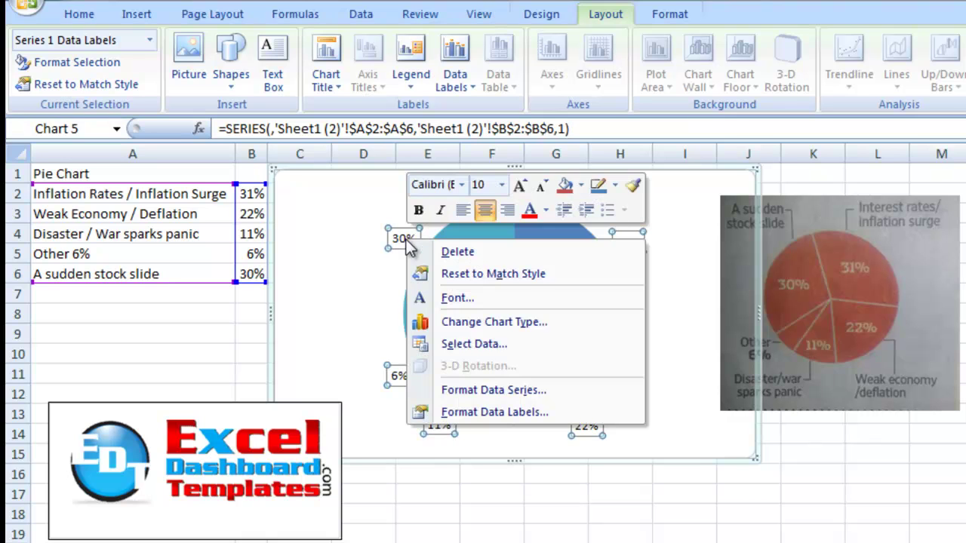
left_click(540, 414)
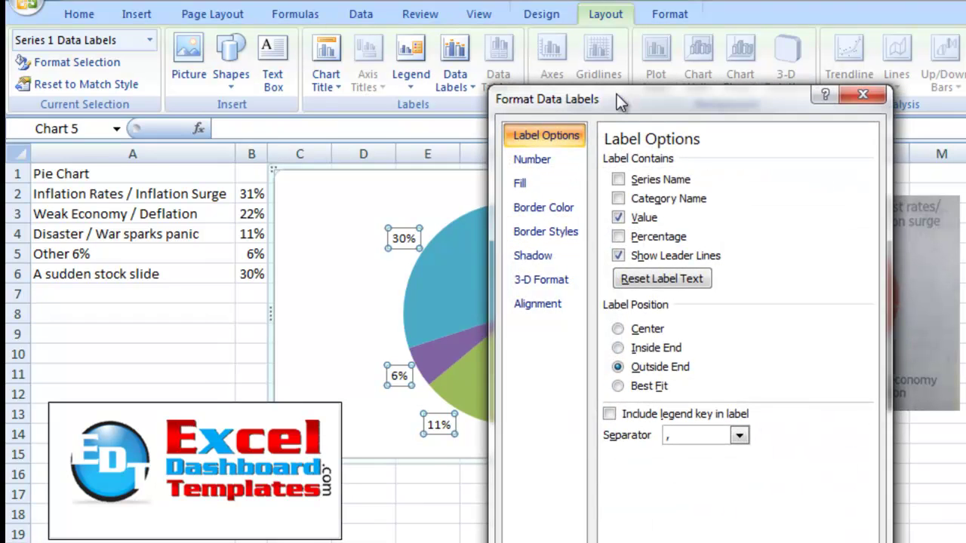
left_click_drag(620, 108, 601, 105)
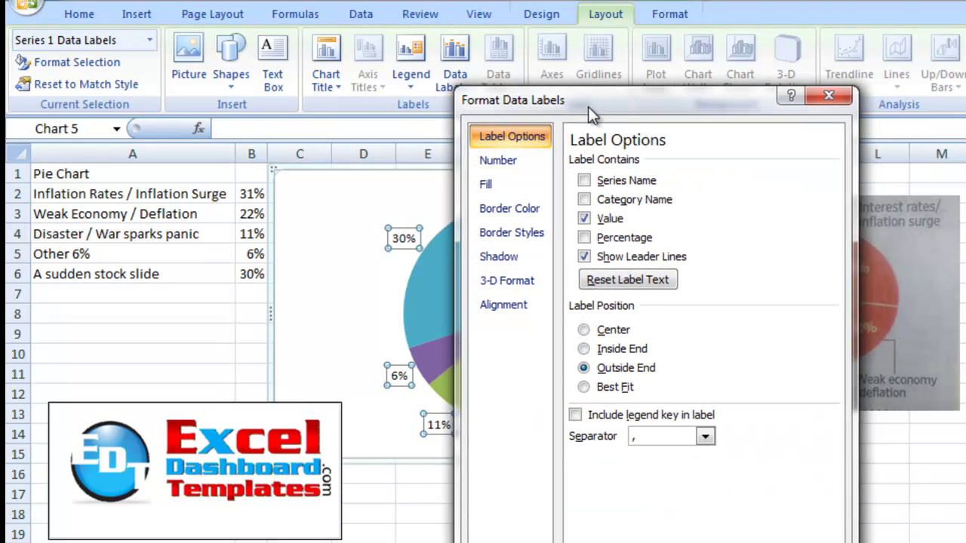
left_click(585, 200)
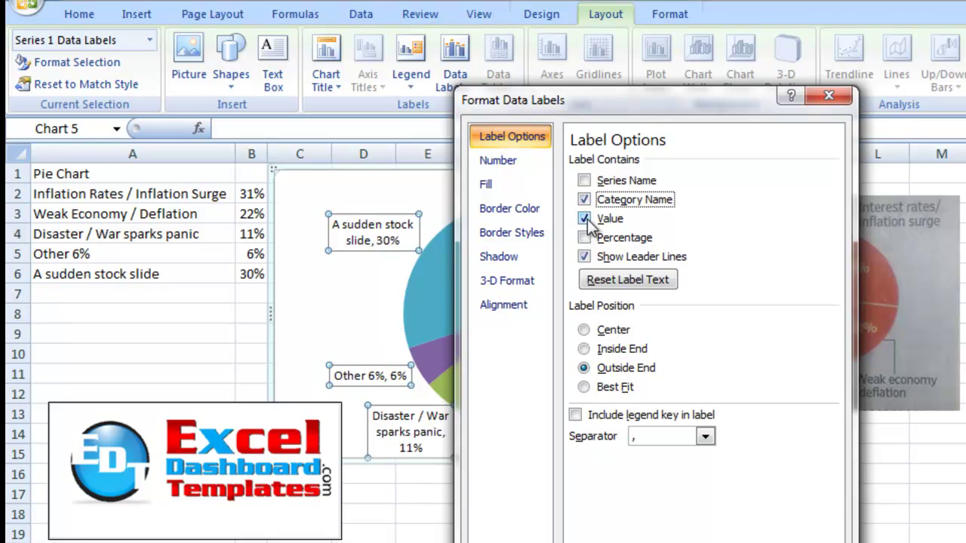
left_click(584, 219)
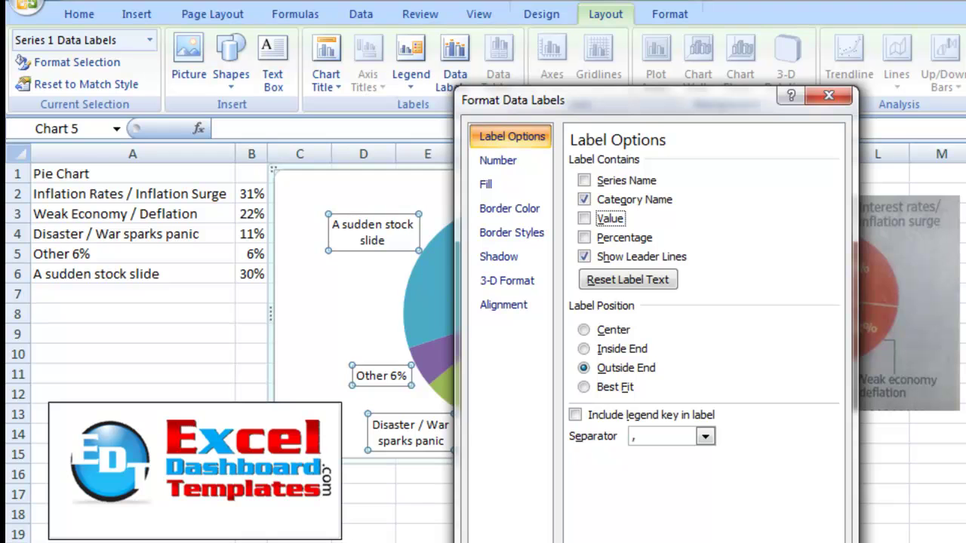
key("Escape")
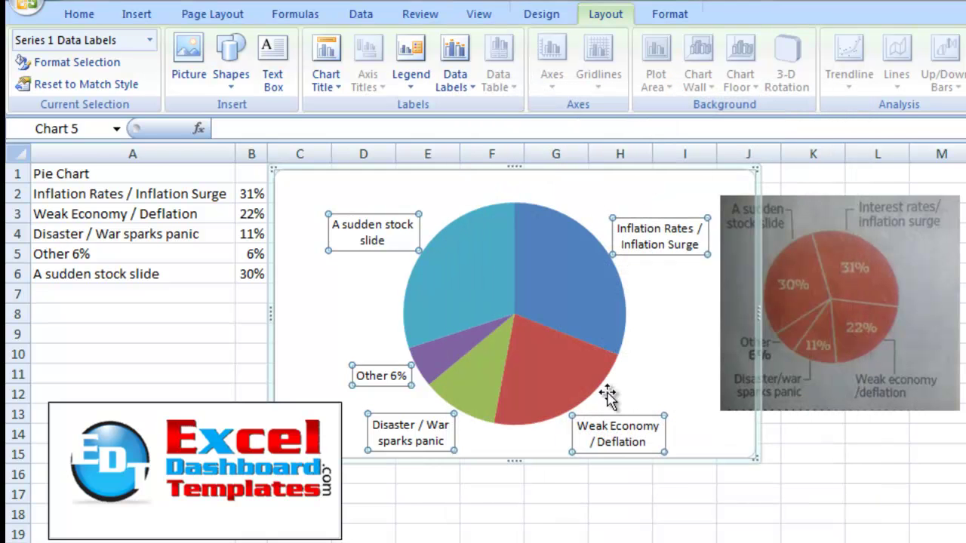
Step: Nudge 'A sudden stock slide' label up-left and 'Inflation Rates / Inflation Surge' up-right
left_click(670, 330)
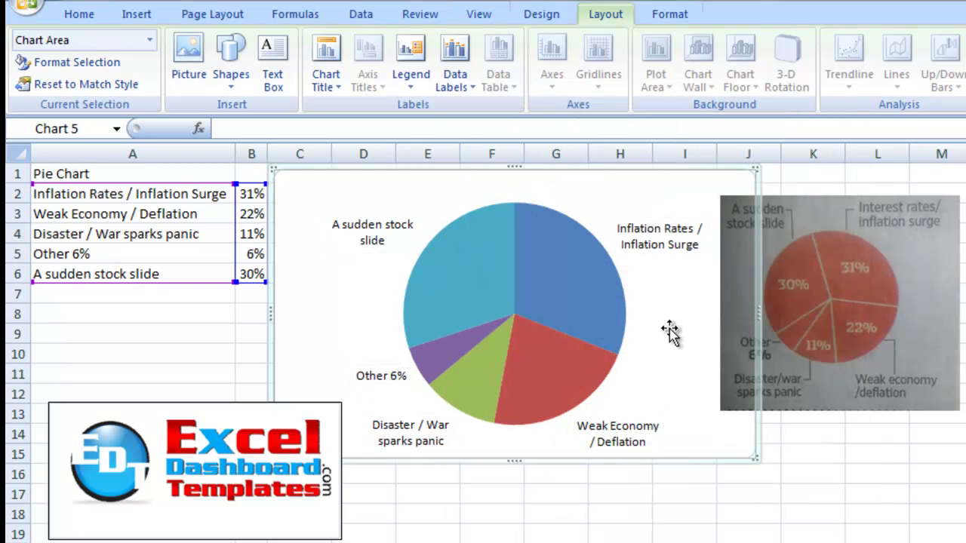
left_click(372, 232)
left_click(373, 228)
left_click_drag(376, 222, 355, 211)
left_click(654, 217)
mouse_move(657, 229)
left_mouse_down()
mouse_move(671, 203)
mouse_move(665, 214)
left_mouse_up()
Step: Move 'Weak Economy / Deflation' right, 'Other 6%' left, and 'Disaster / War sparks panic' slightly left
left_click(594, 430)
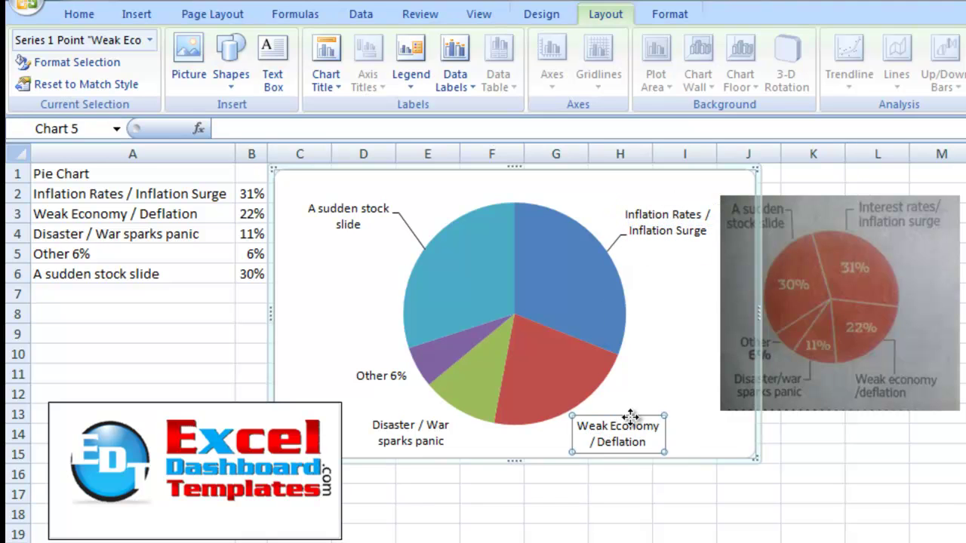
left_click_drag(630, 417, 641, 416)
left_click(390, 374)
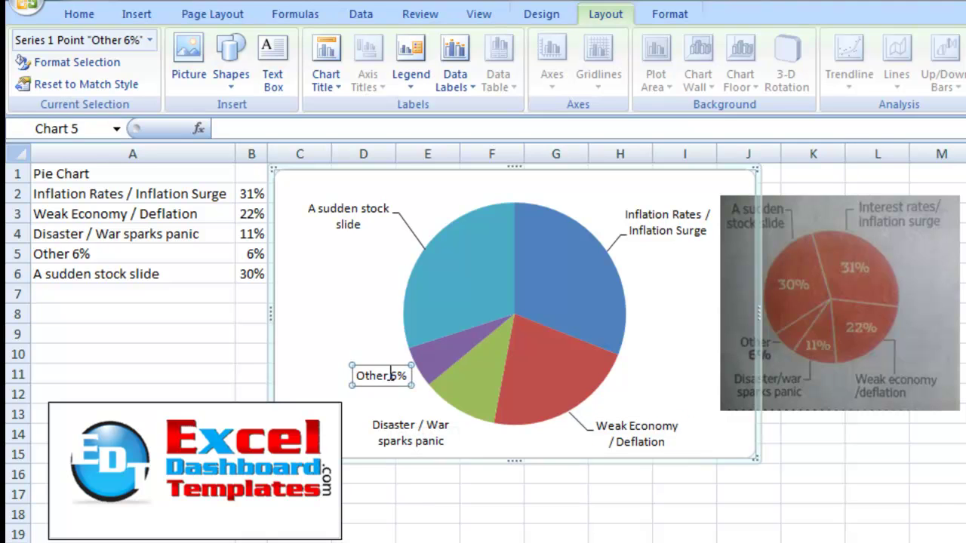
left_click_drag(380, 365, 334, 368)
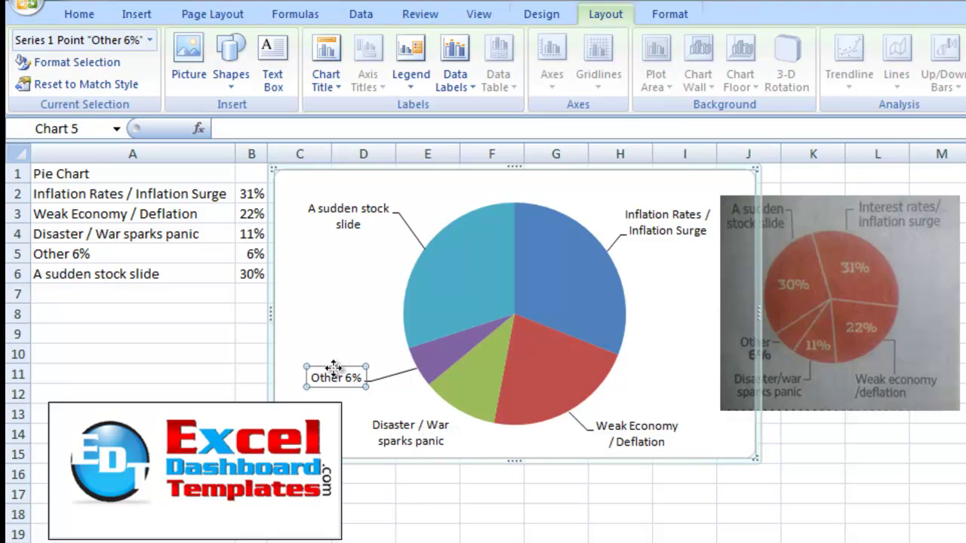
left_click(419, 420)
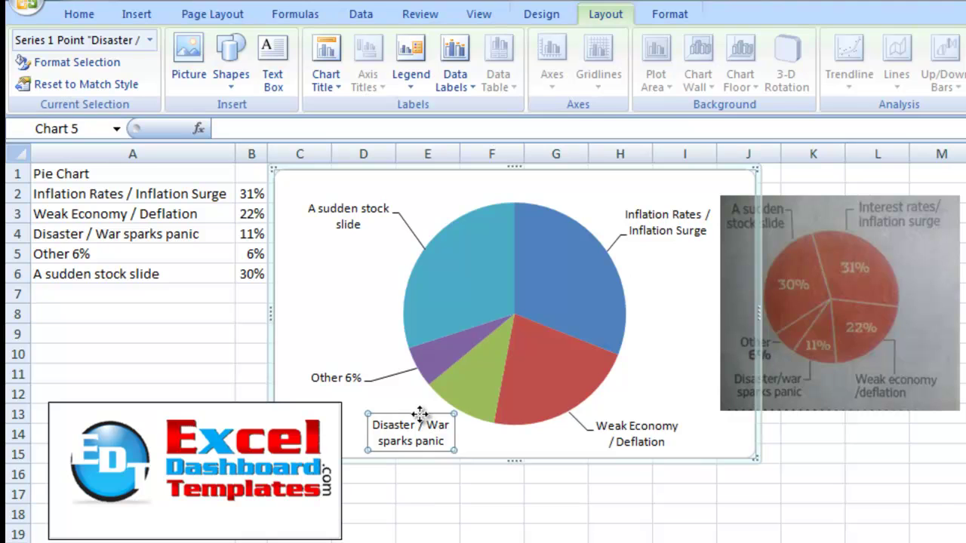
left_click_drag(419, 413, 410, 413)
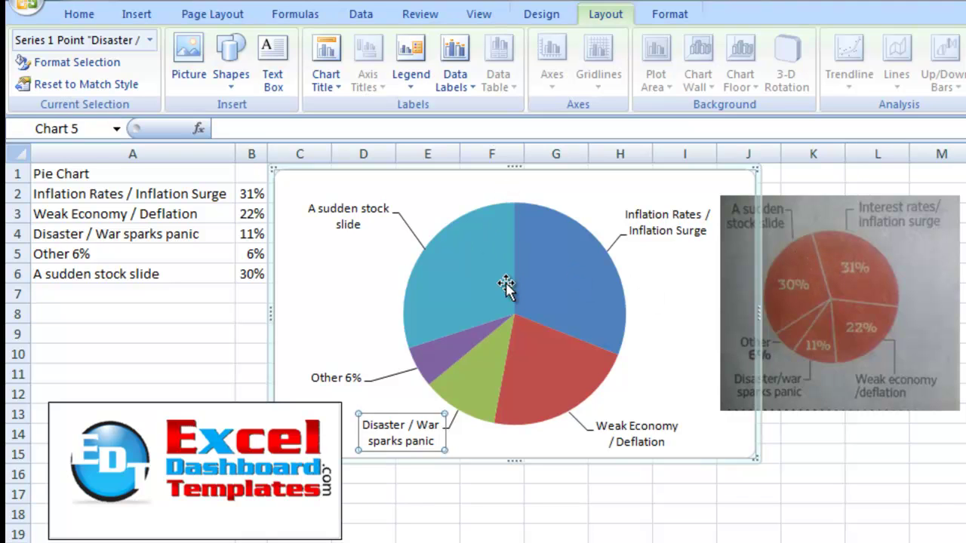
Step: Set the pie series' Angle of first slice to 350 degrees
right_click(475, 229)
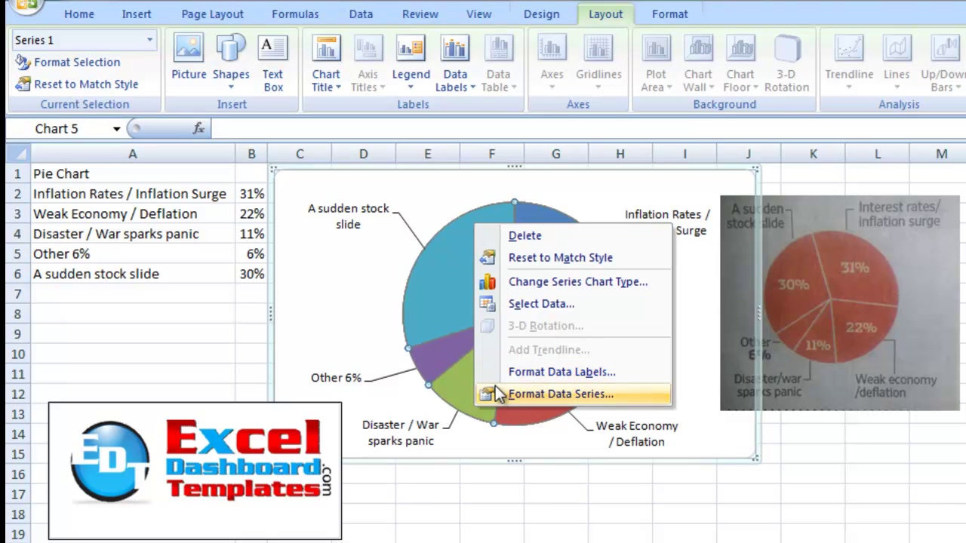
left_click(497, 395)
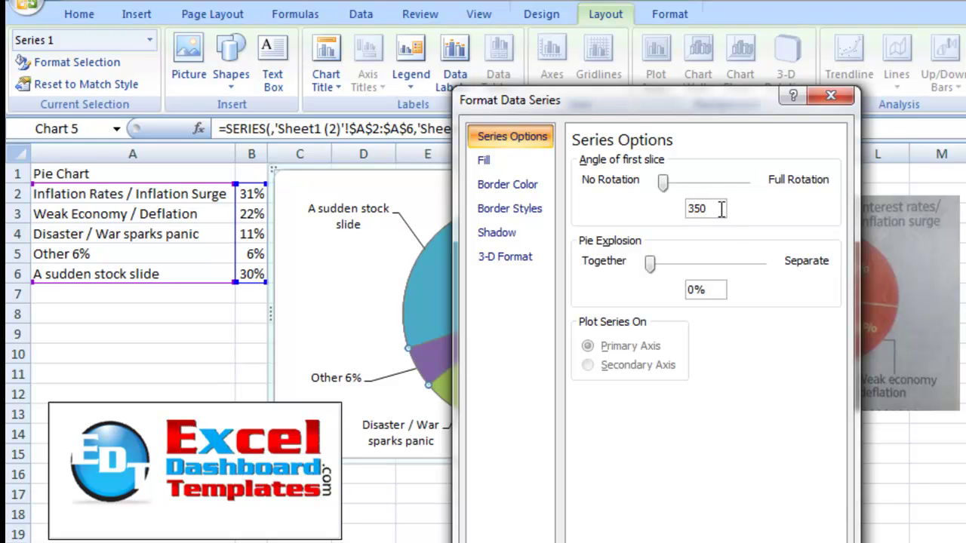
left_click(712, 209)
key("Return")
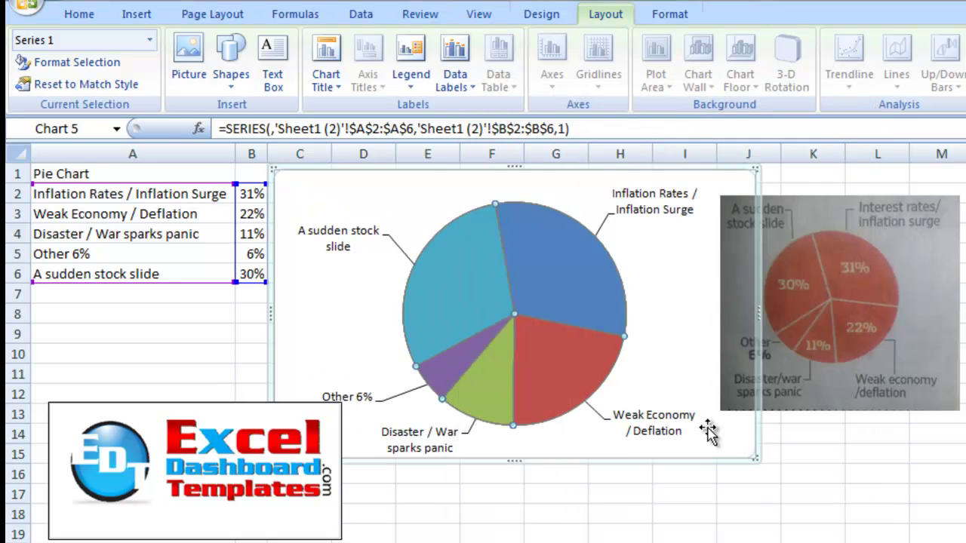
left_click(691, 348)
mouse_move(511, 215)
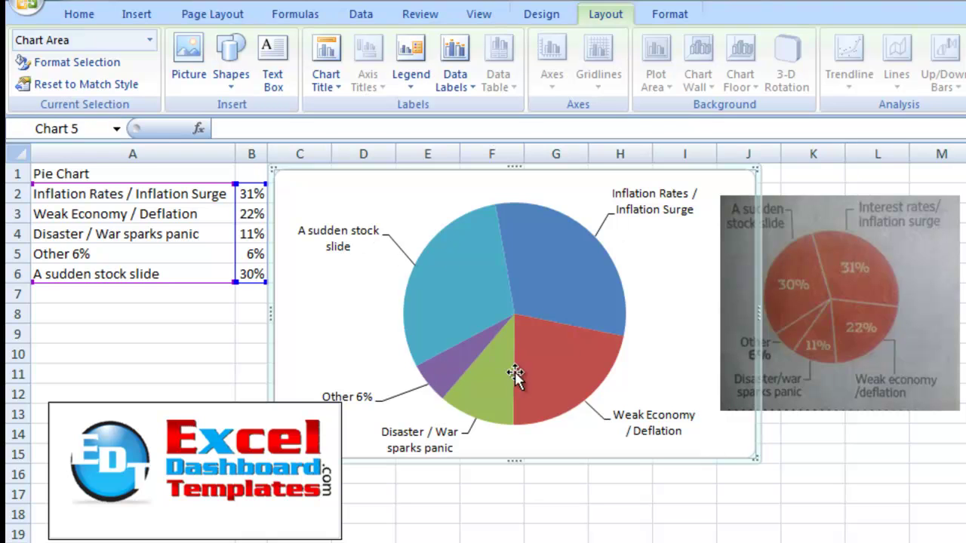
mouse_move(490, 346)
mouse_move(540, 360)
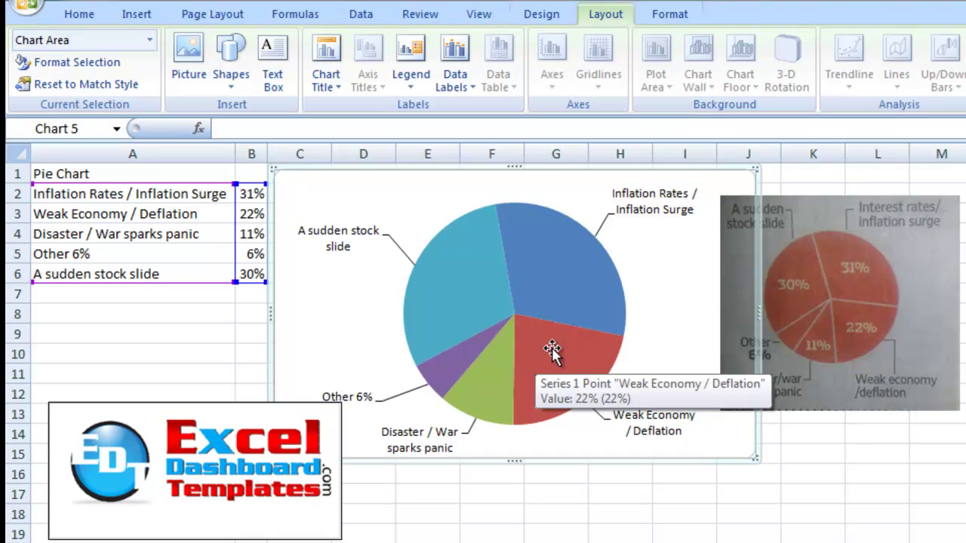
Step: Copy A2:B6 and paste it into the pie chart as a second series
left_click(254, 311)
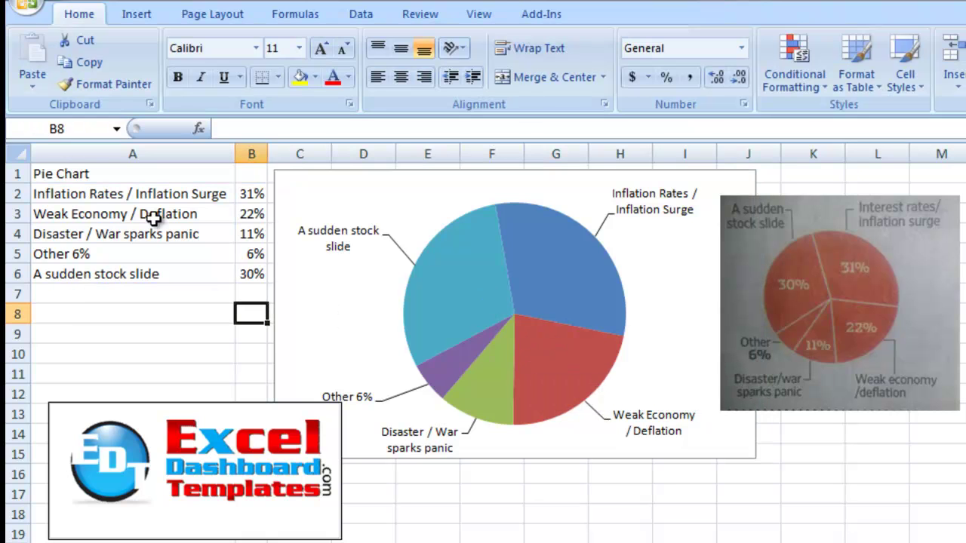
left_click_drag(145, 197, 240, 275)
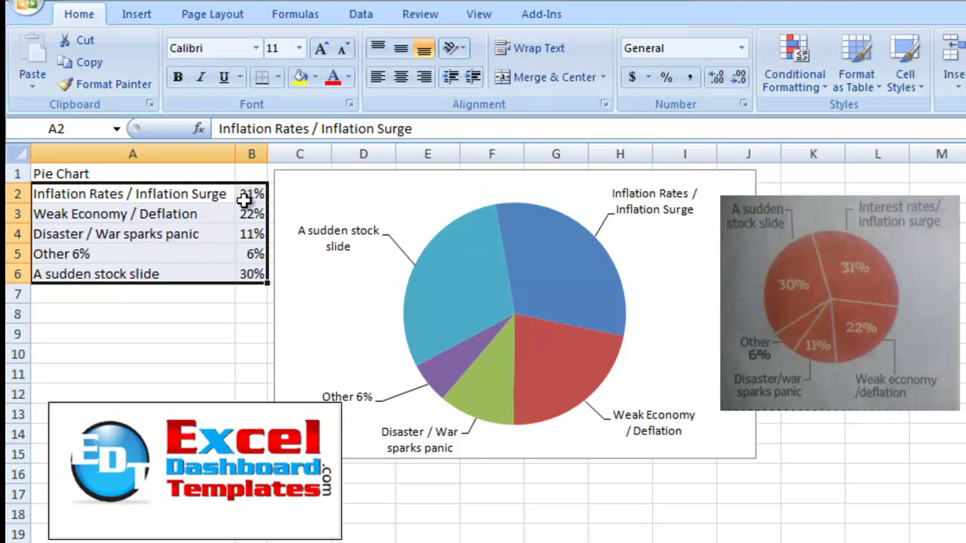
left_click(94, 66)
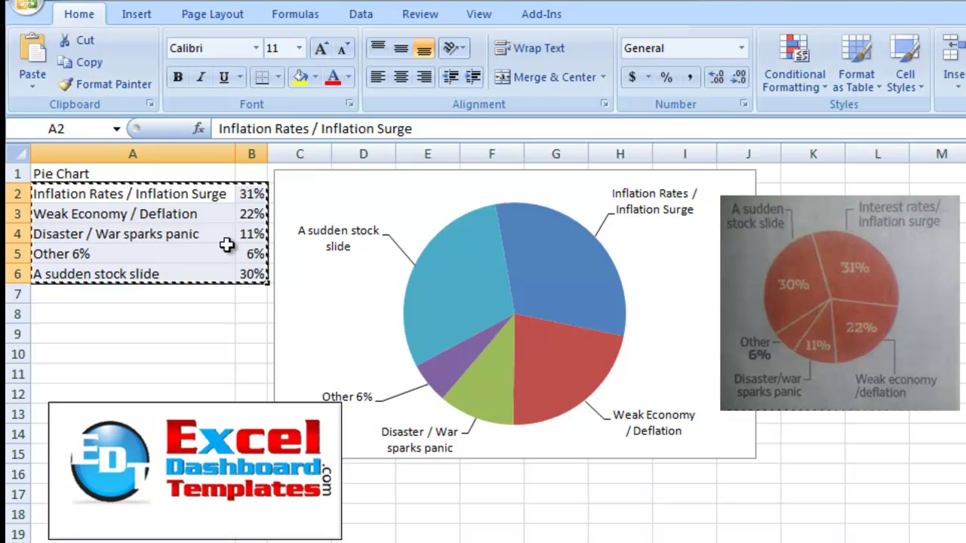
left_click(363, 194)
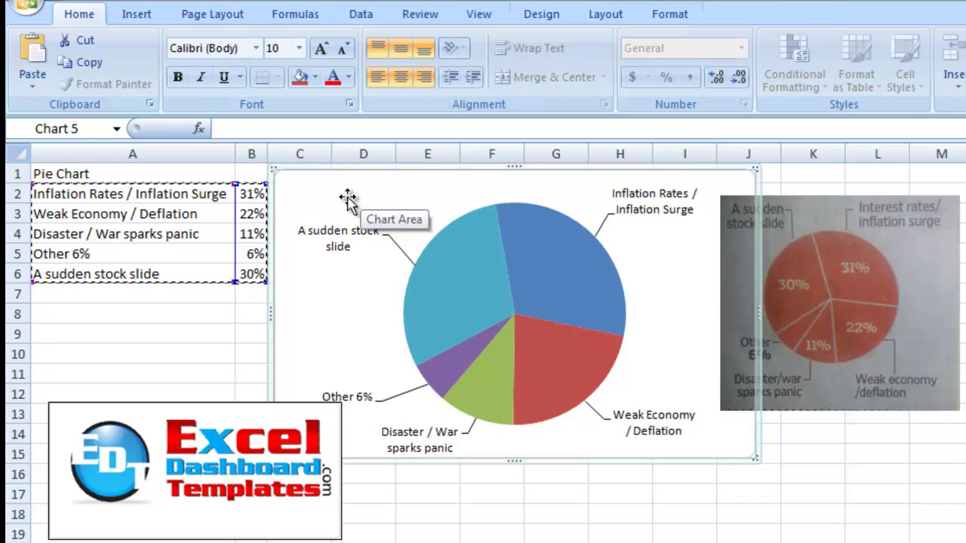
right_click(347, 198)
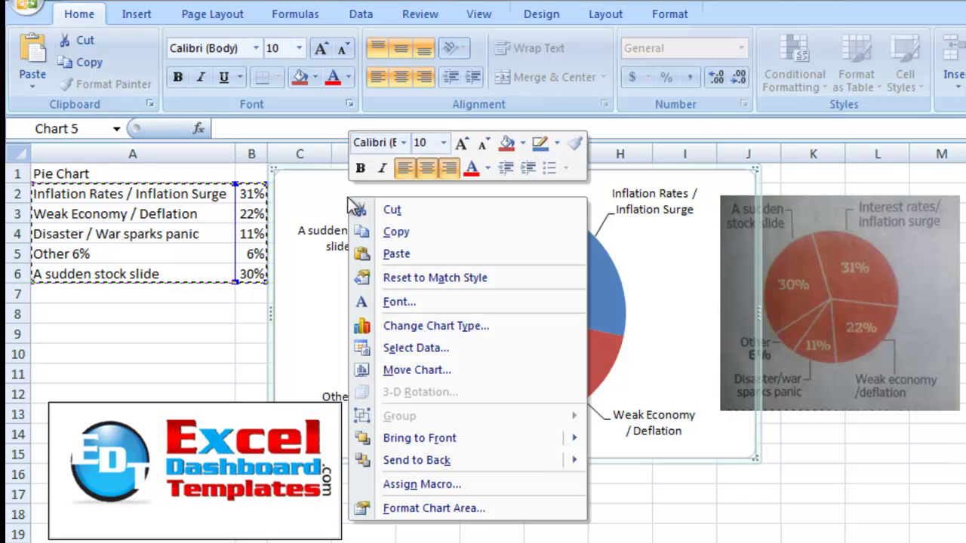
left_click(385, 253)
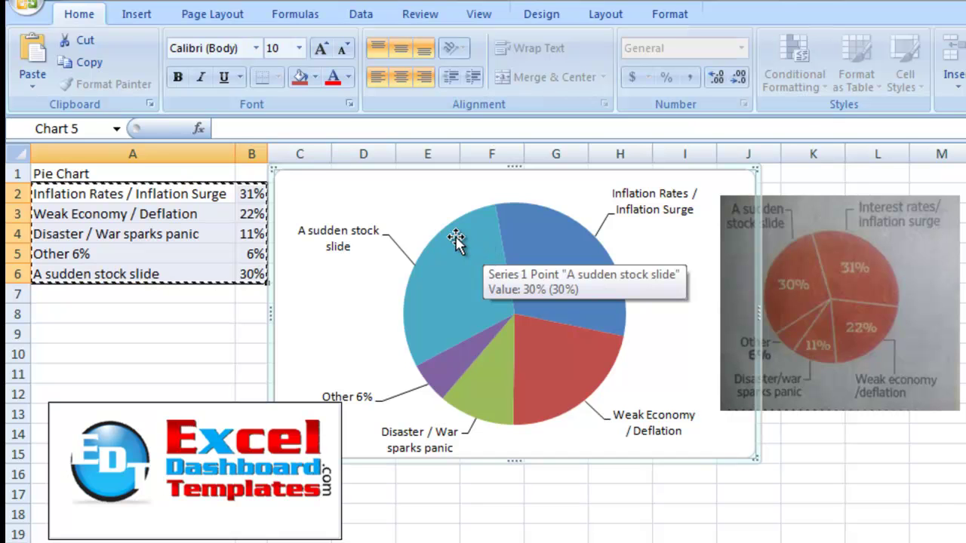
right_click(398, 206)
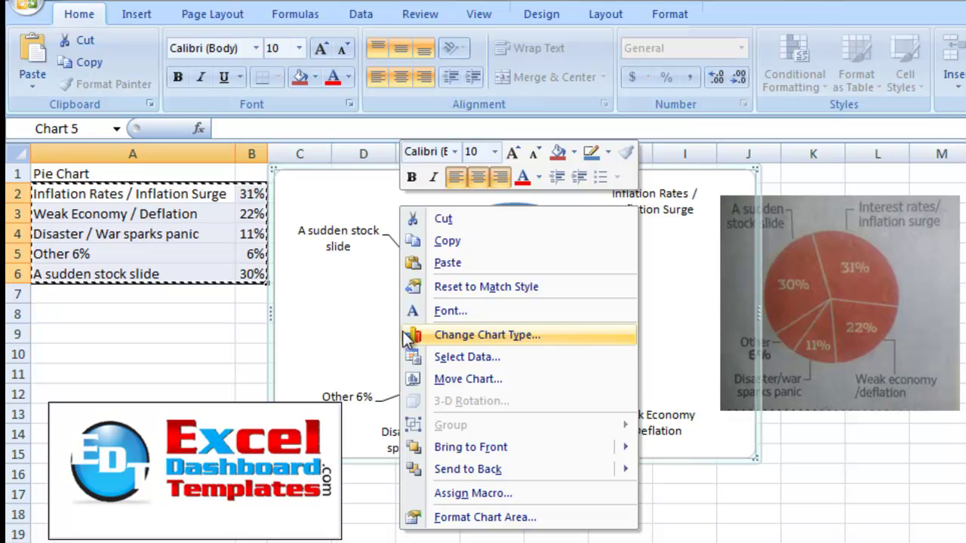
Step: In Select Data, move Series2 up above Series1 and confirm with OK
left_click(501, 357)
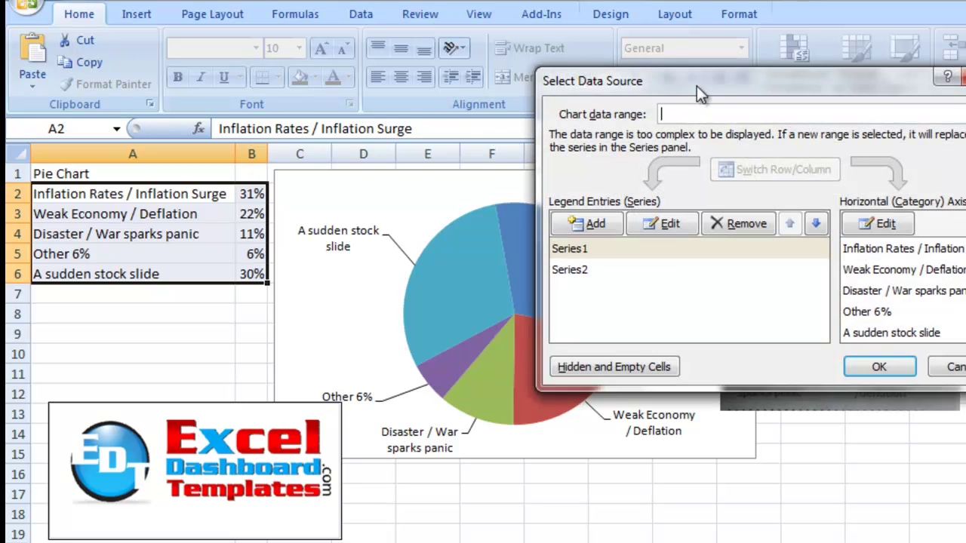
left_click_drag(701, 94, 443, 138)
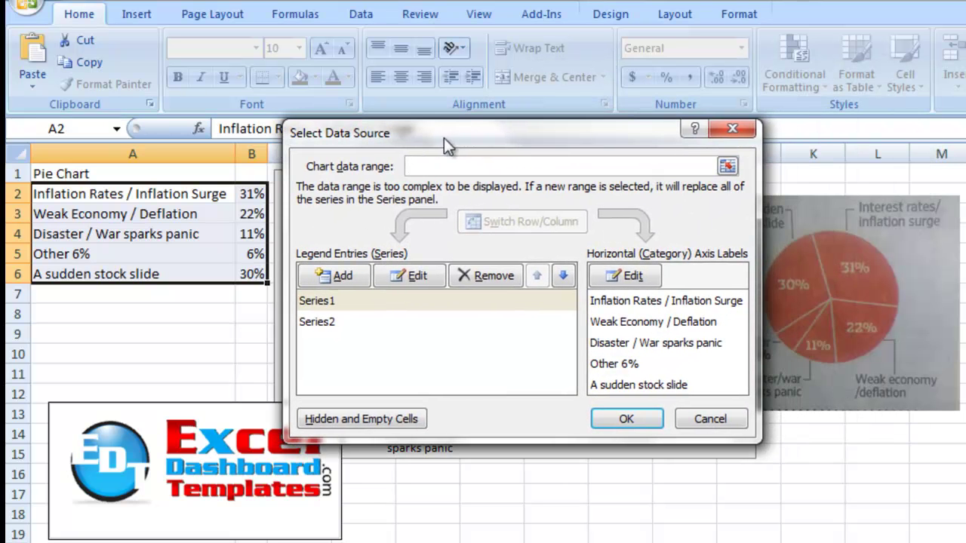
left_click(358, 319)
left_click(355, 303)
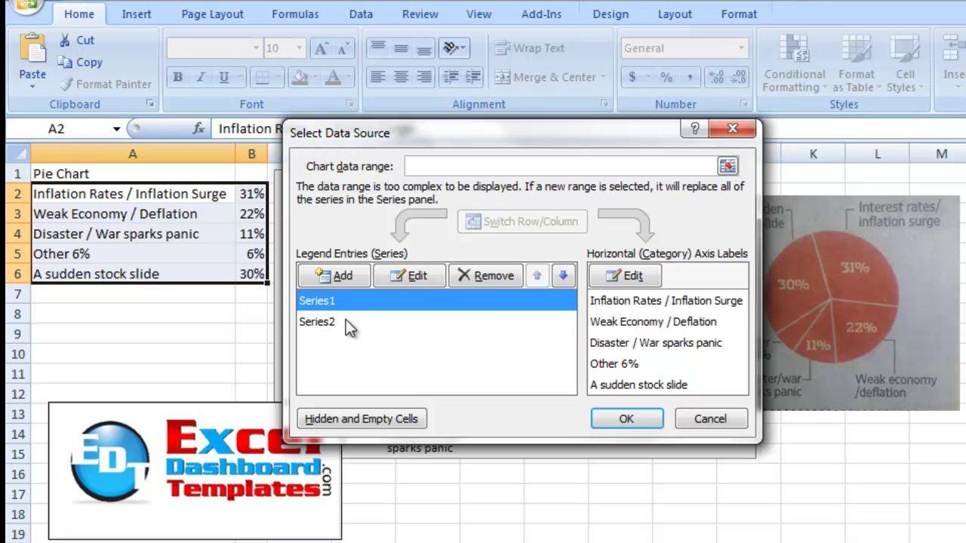
left_click(346, 319)
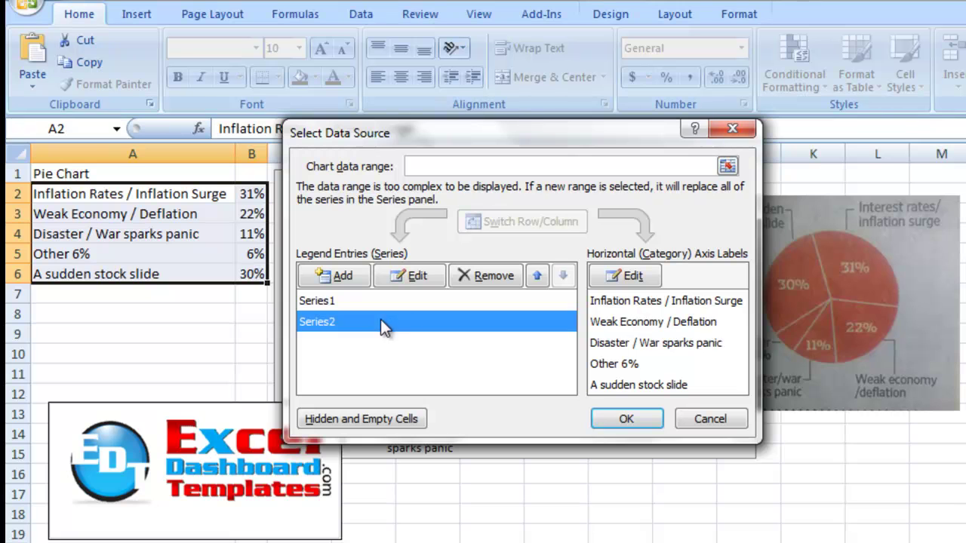
left_click(538, 276)
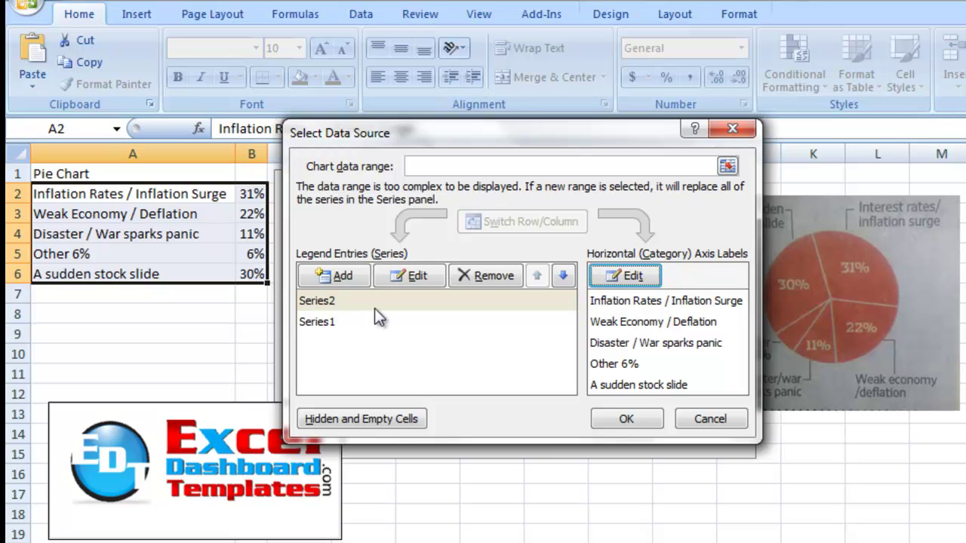
left_click(608, 420)
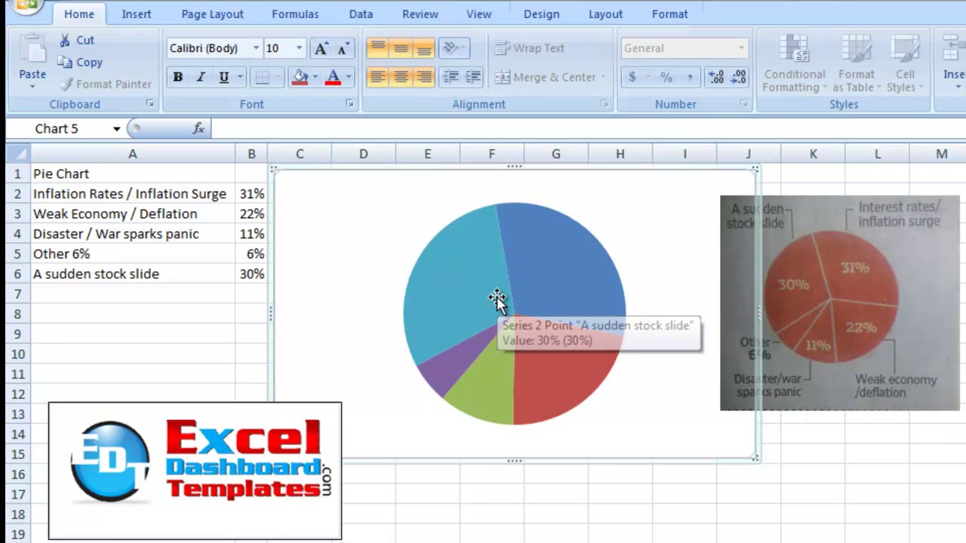
Step: Add Center data labels showing percentages on the top pie series
left_click(481, 275)
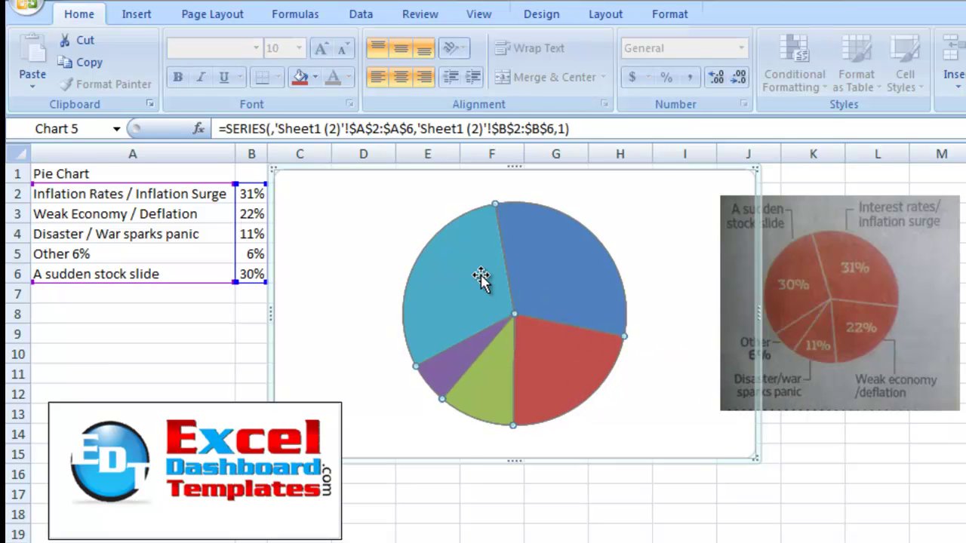
left_click(601, 17)
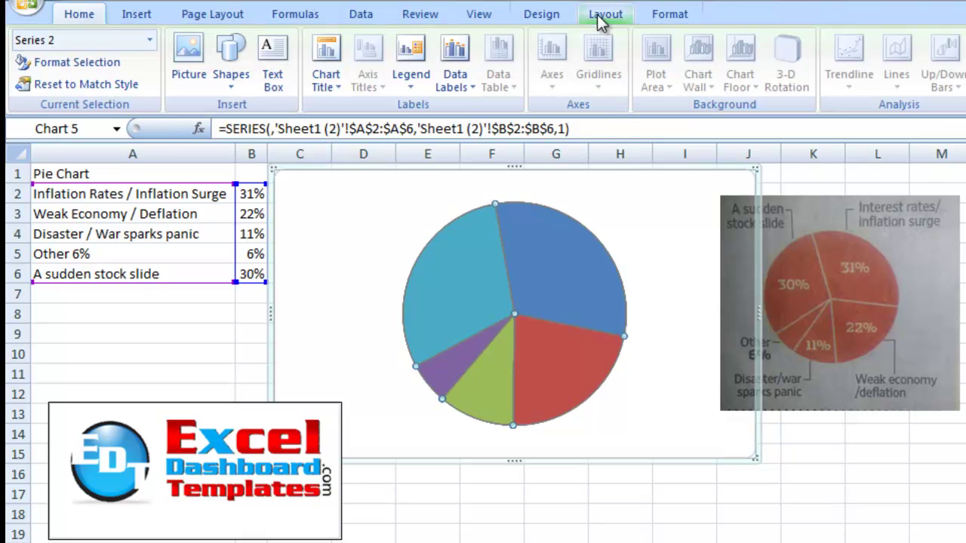
left_click(454, 78)
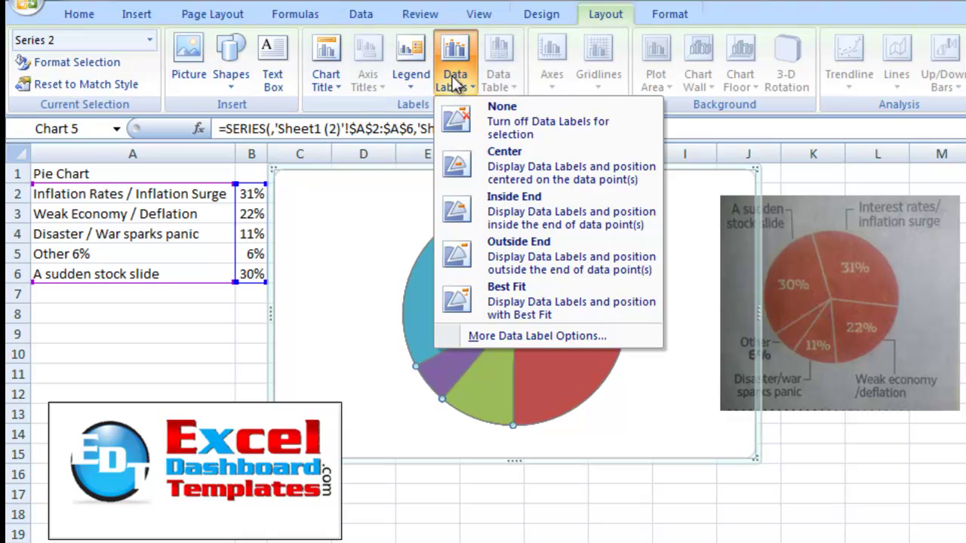
left_click(473, 166)
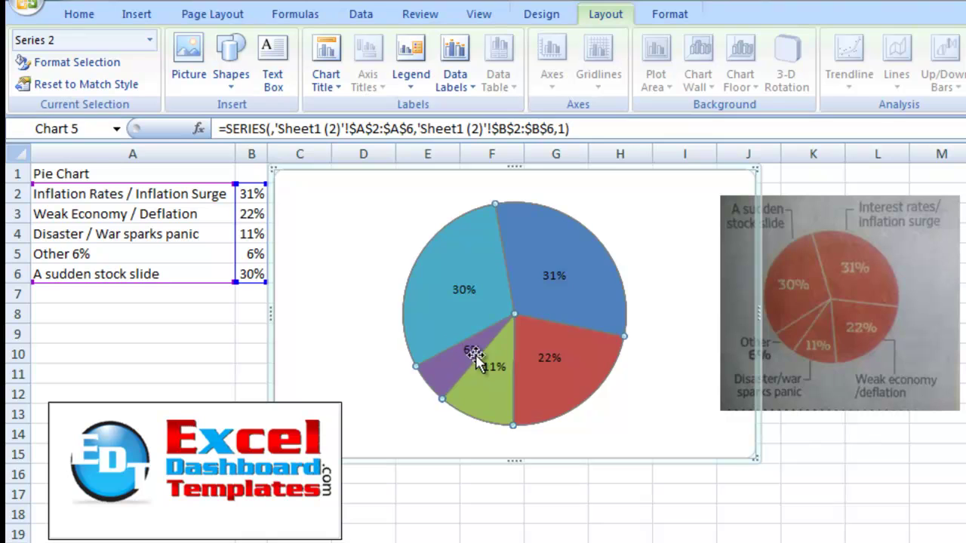
Step: Delete the 6% label from the Other slice
left_click(643, 238)
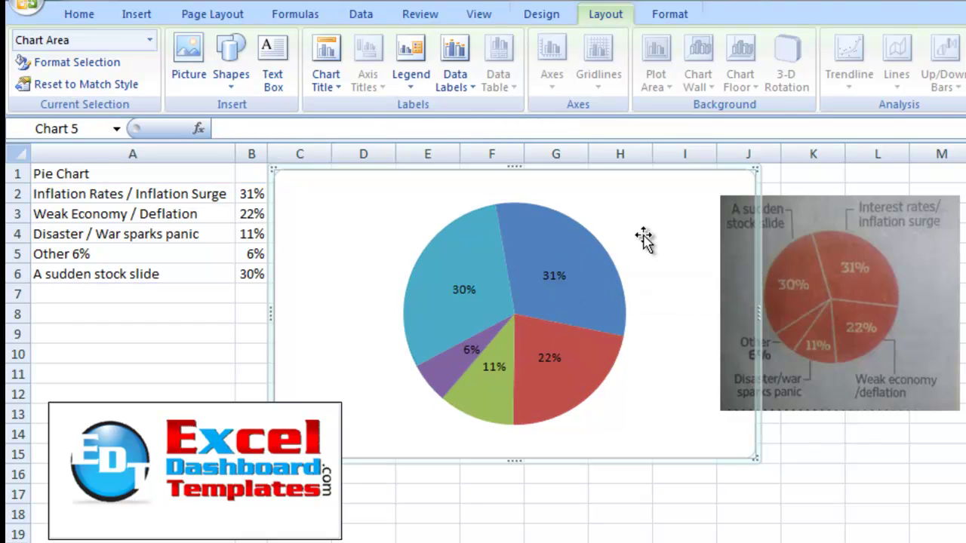
left_click(468, 356)
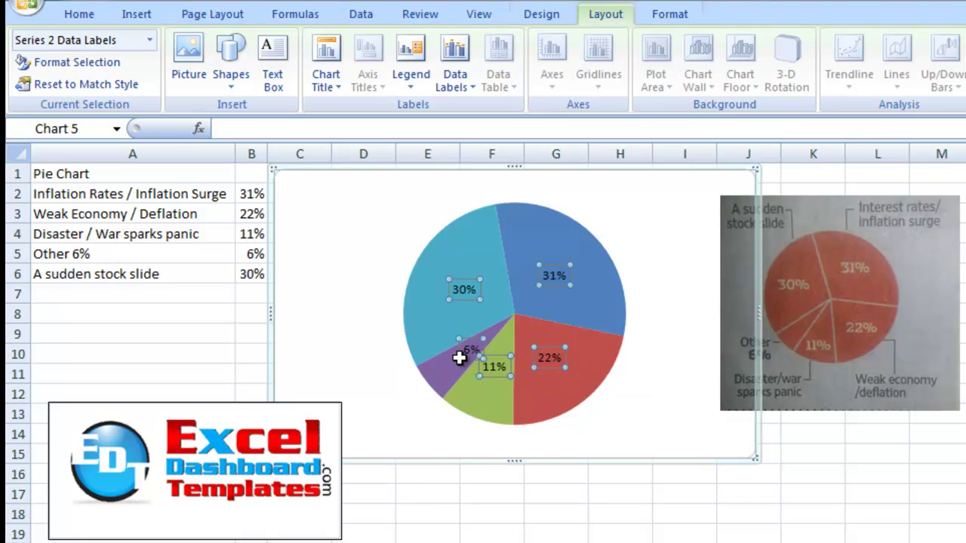
left_click(467, 356)
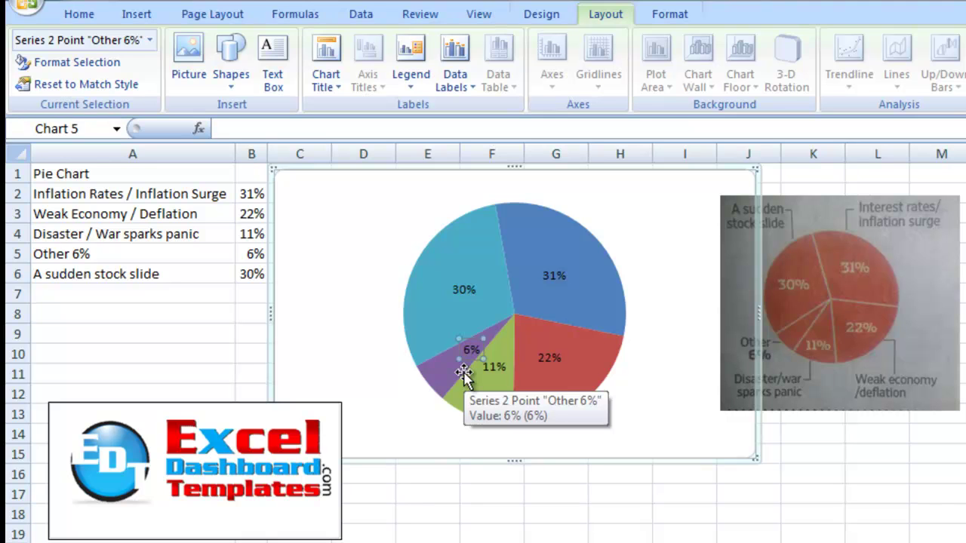
key("Delete")
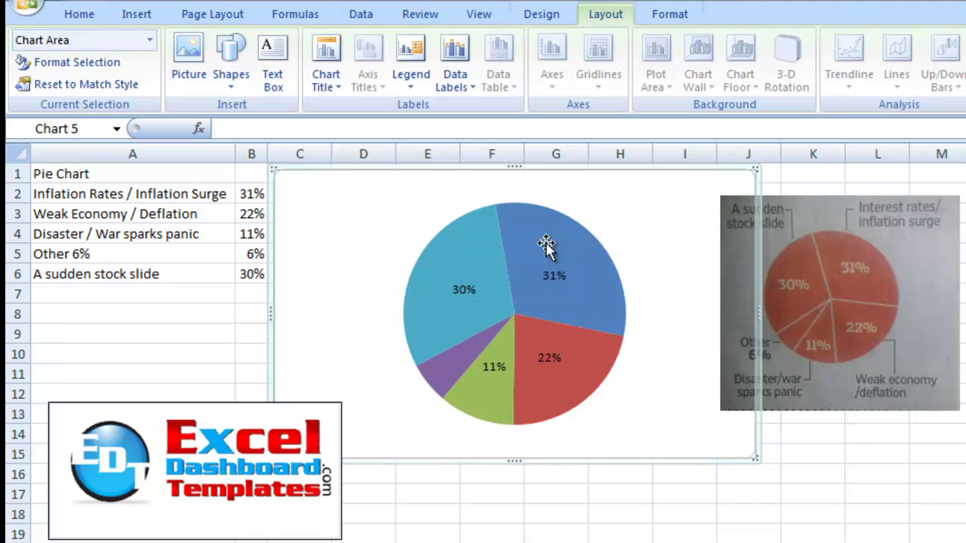
Step: Plot the top pie series on the secondary axis so both label sets show
right_click(469, 252)
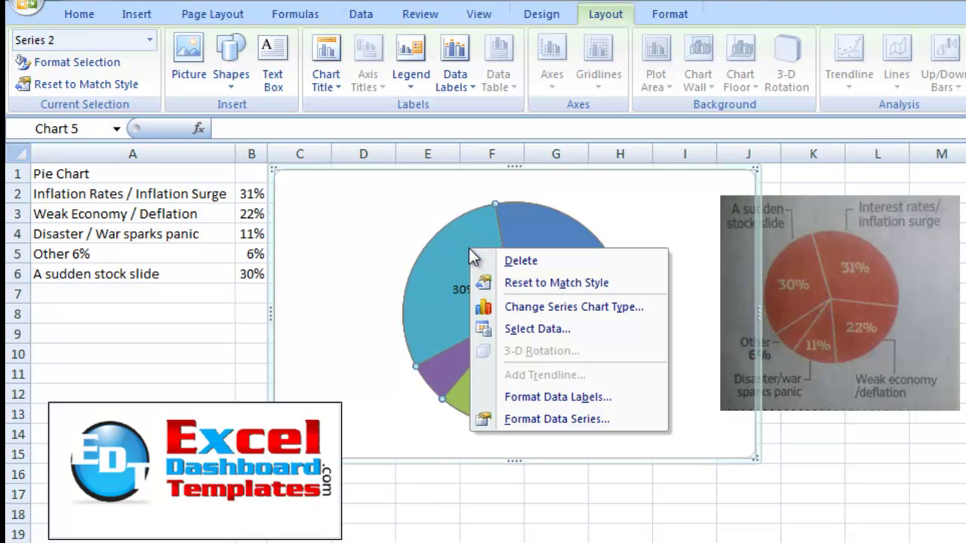
left_click(516, 410)
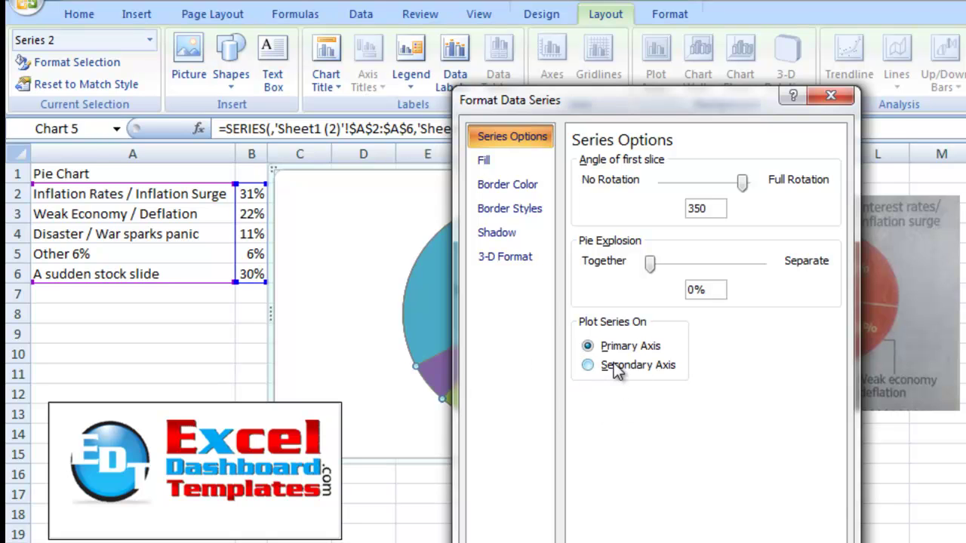
left_click(616, 369)
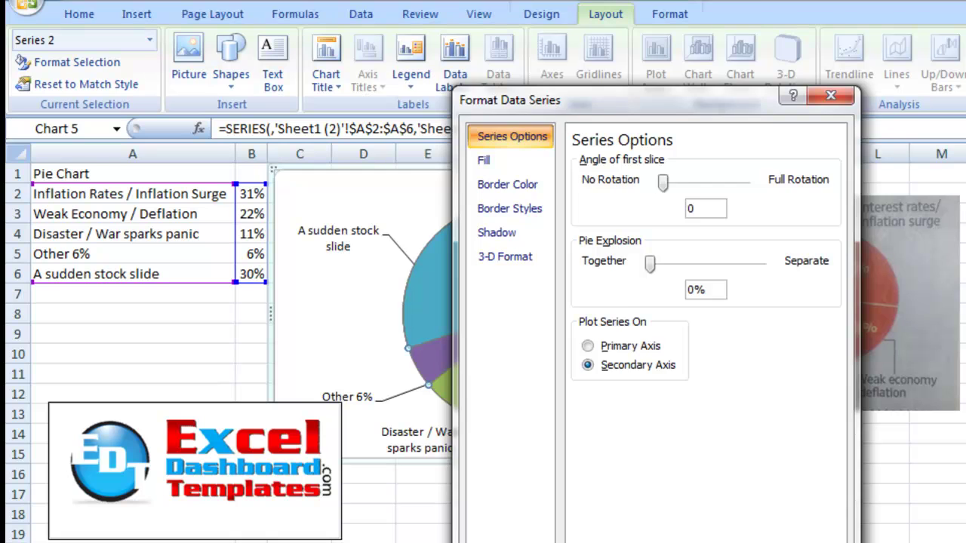
key("Escape")
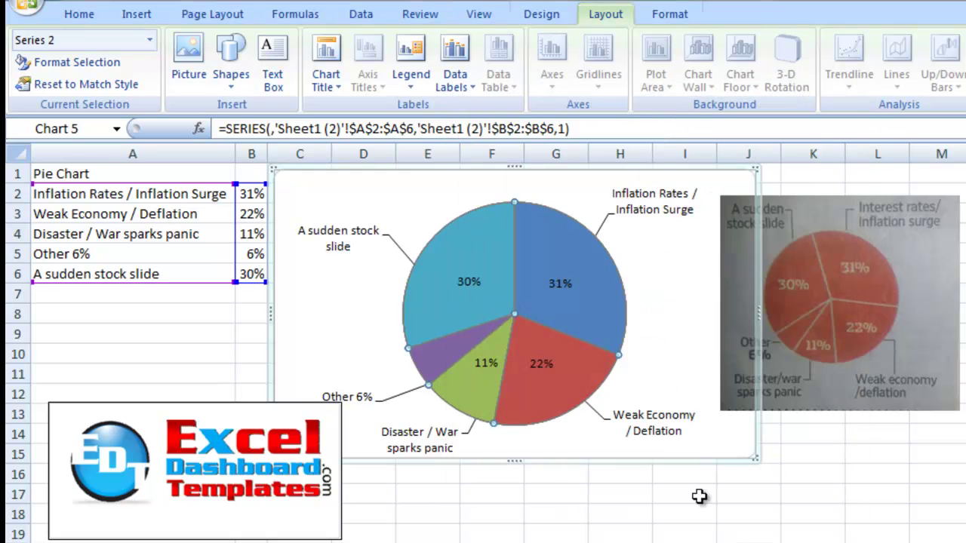
Step: Set the pie series' first slice angle to 350 degrees in Format Data Series
right_click(504, 235)
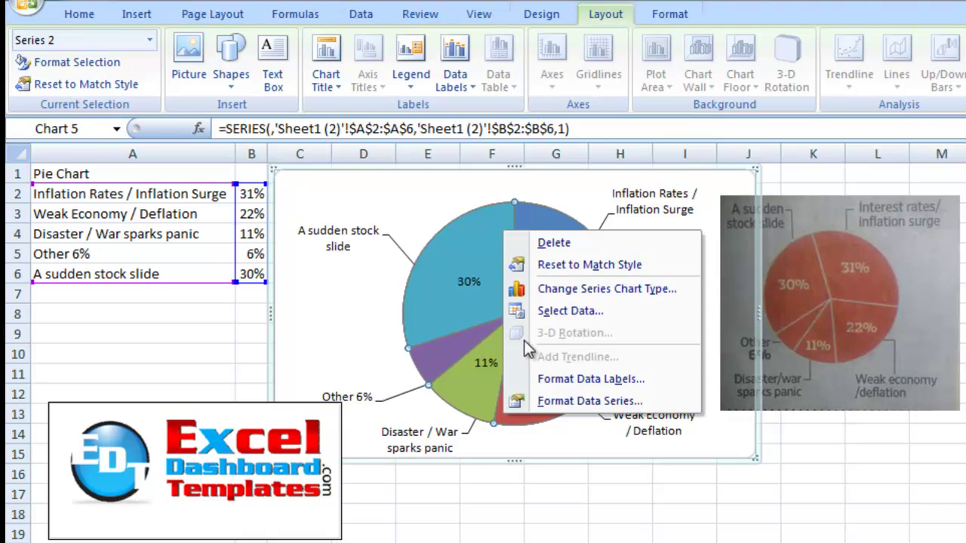
left_click(541, 397)
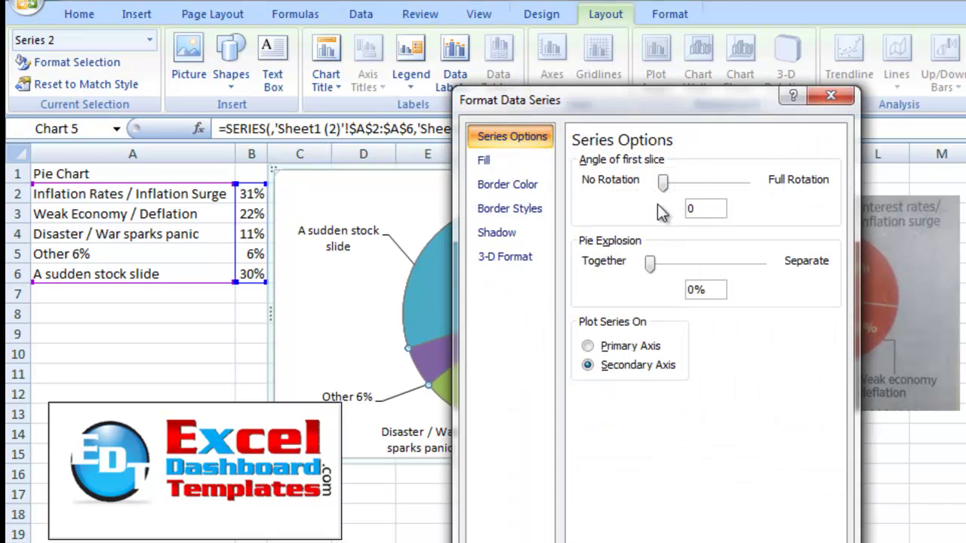
type("35")
key("Return")
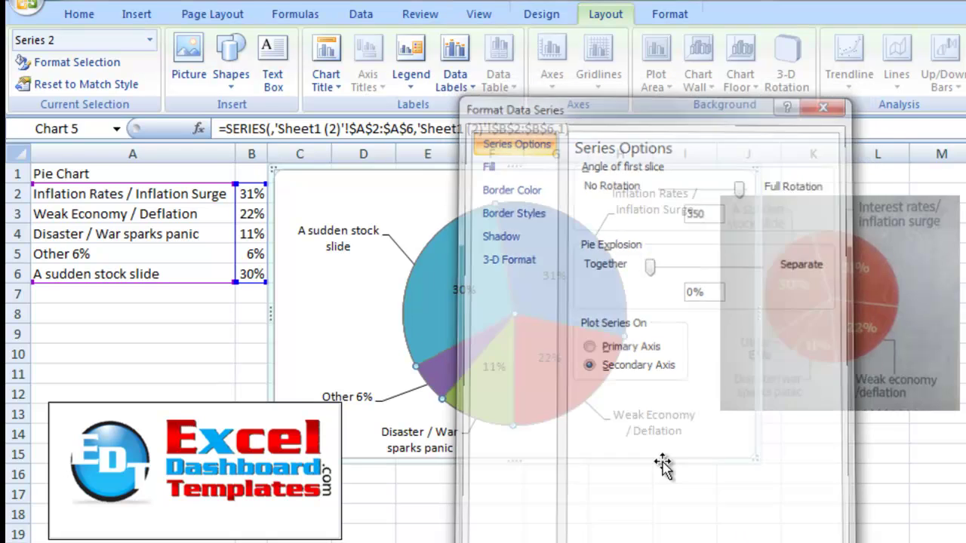
left_click(657, 373)
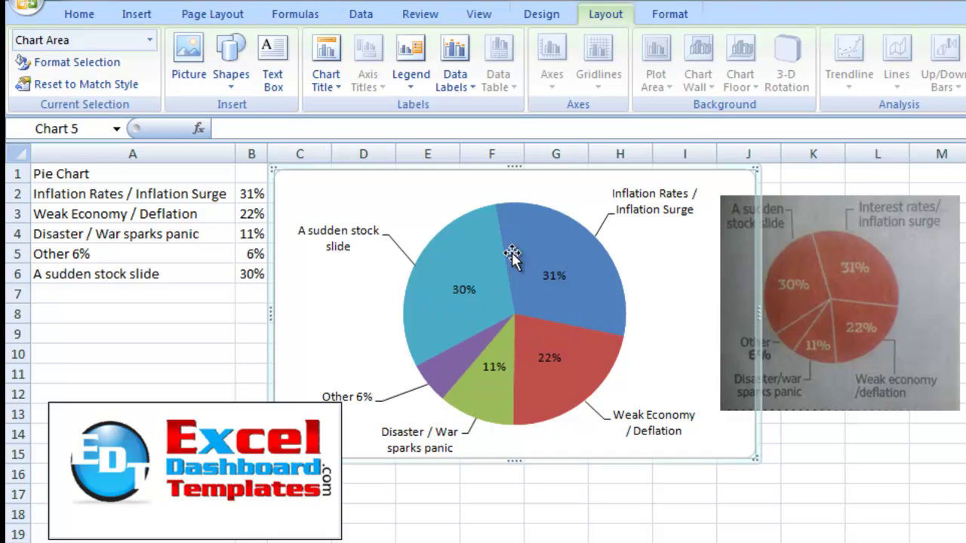
left_click(539, 263)
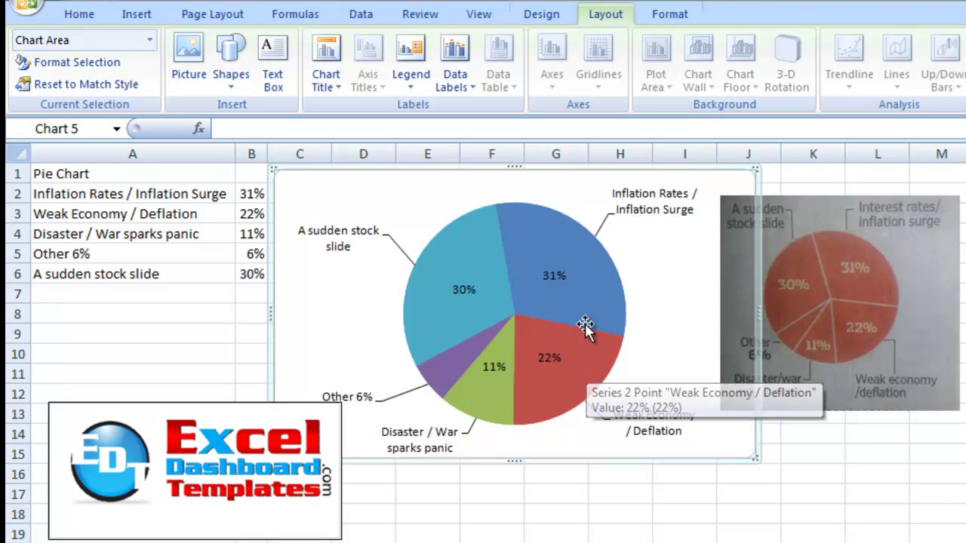
Step: Give the pie series a solid red fill
right_click(575, 309)
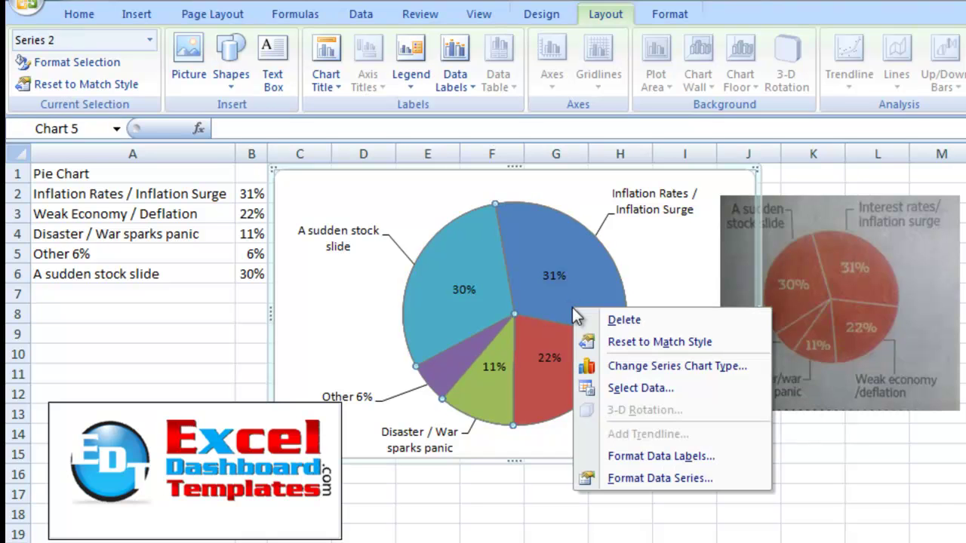
left_click(587, 478)
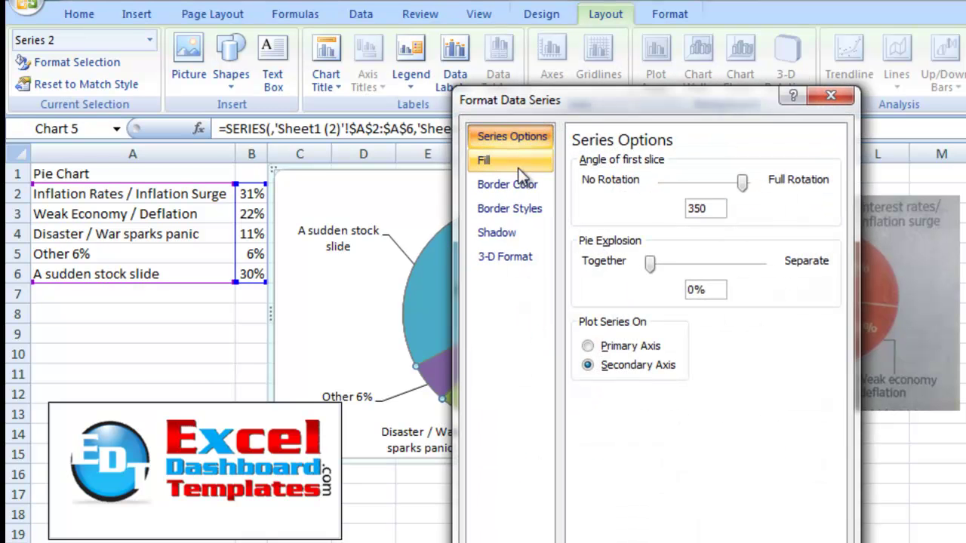
left_click(518, 168)
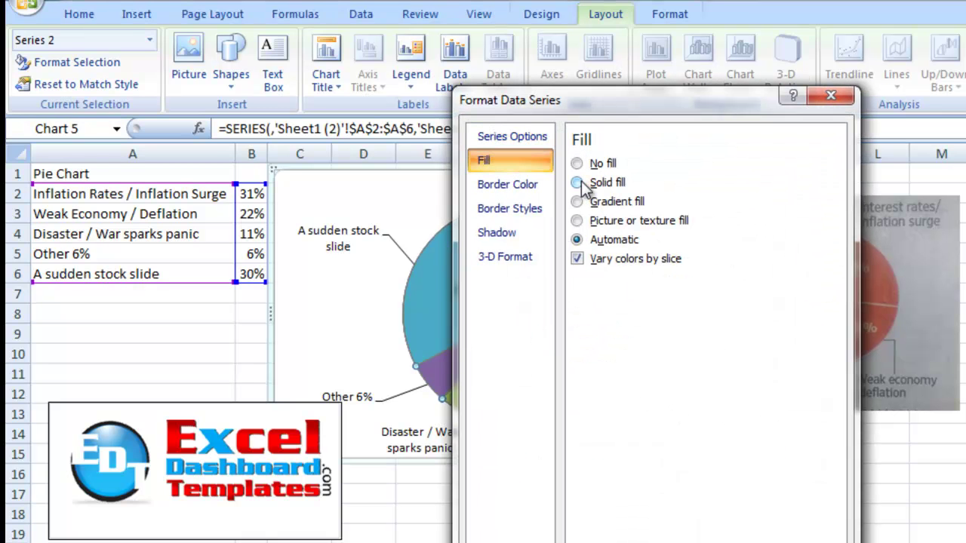
left_click(581, 185)
left_click(645, 282)
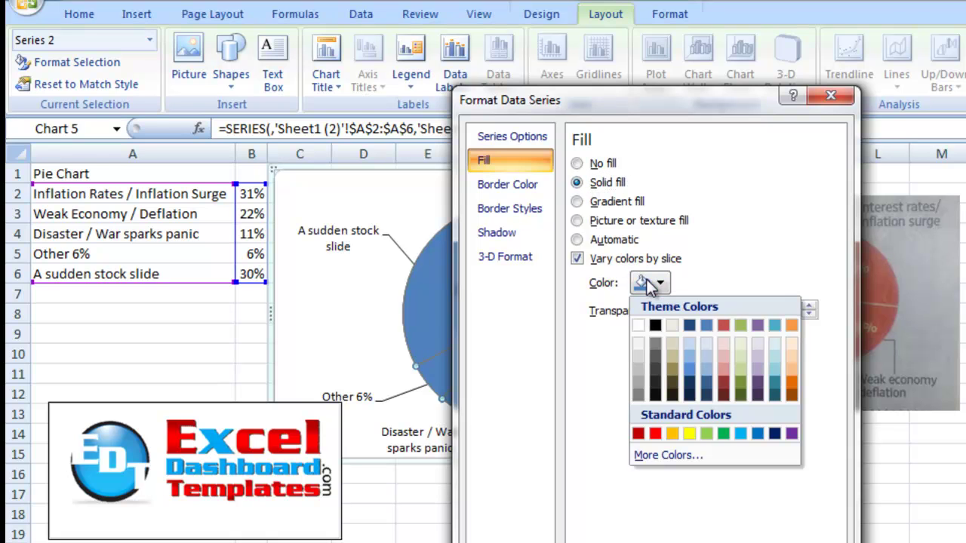
left_click(720, 324)
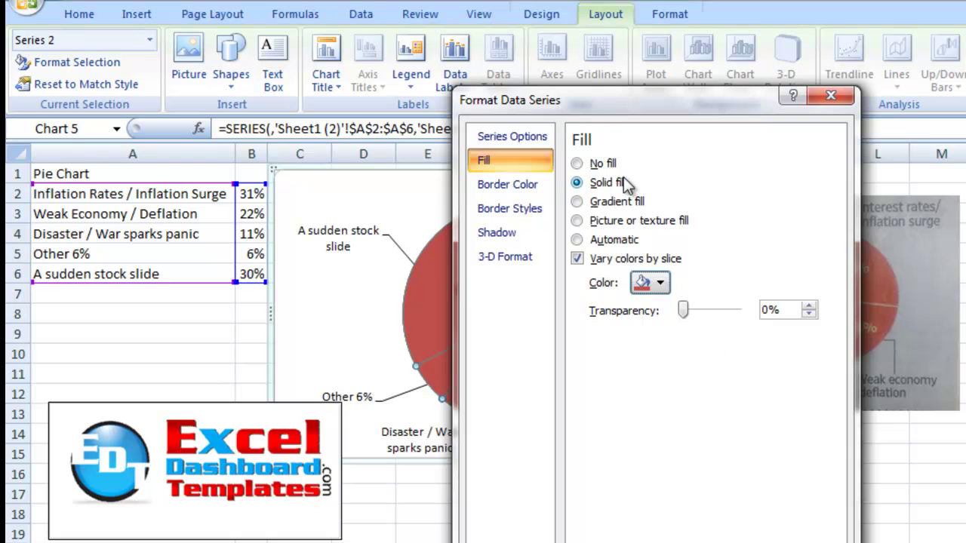
Step: Give the slices a solid white border line
left_click(525, 190)
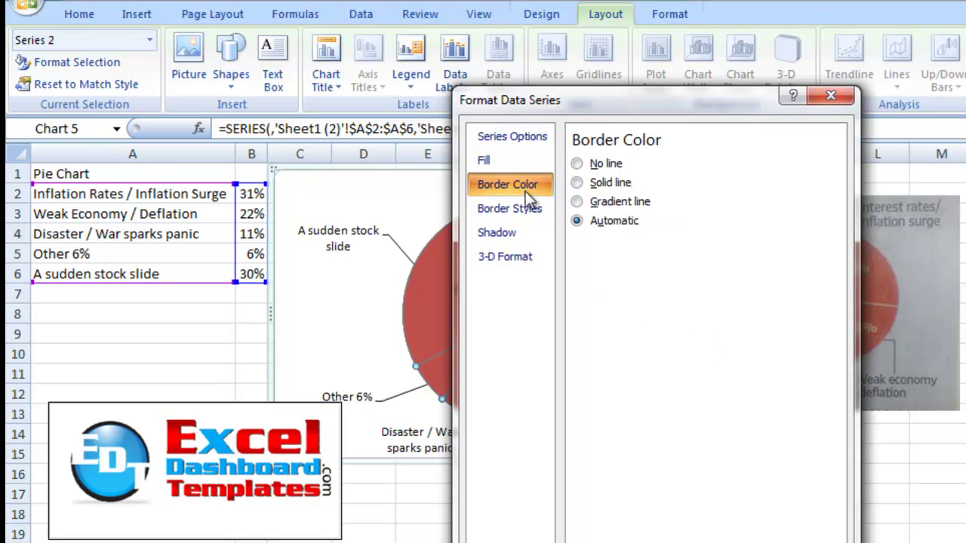
left_click(590, 185)
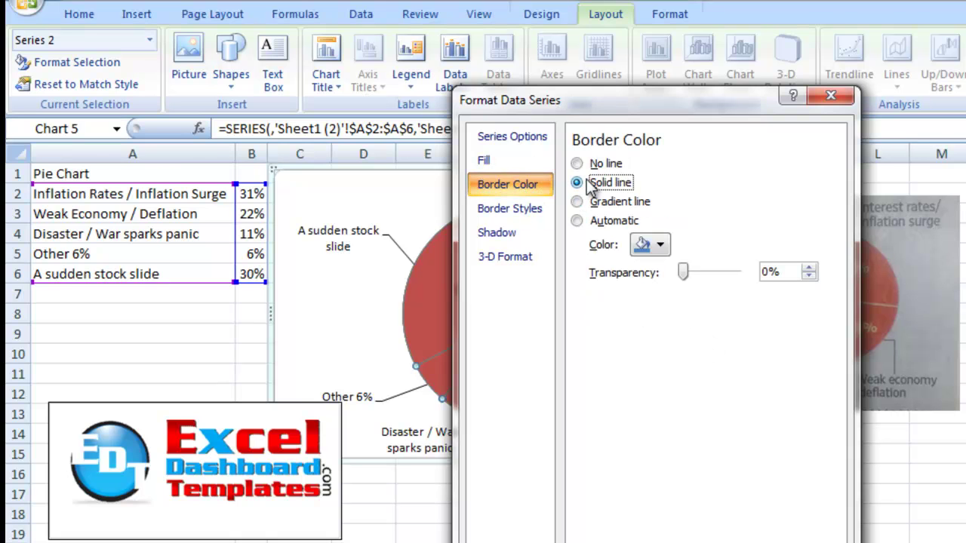
left_click(650, 245)
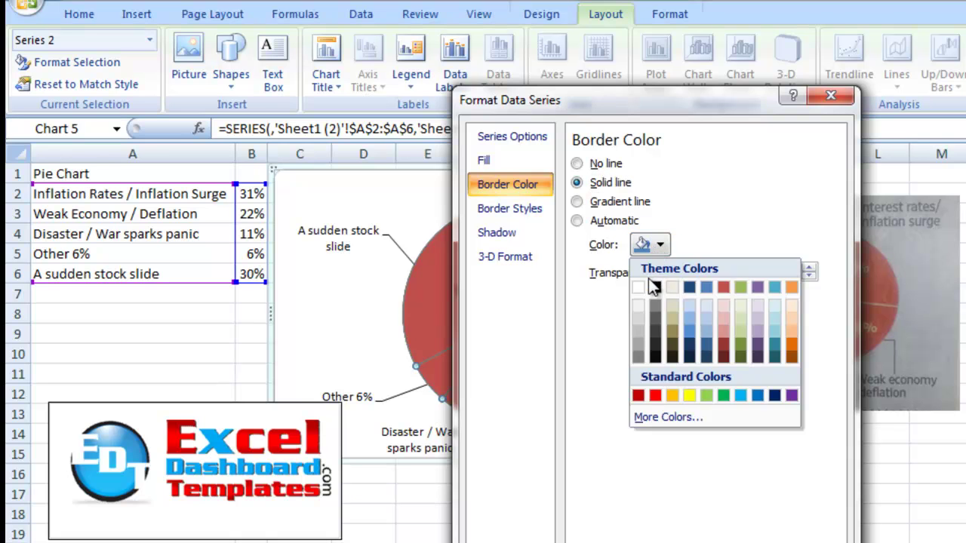
left_click(642, 283)
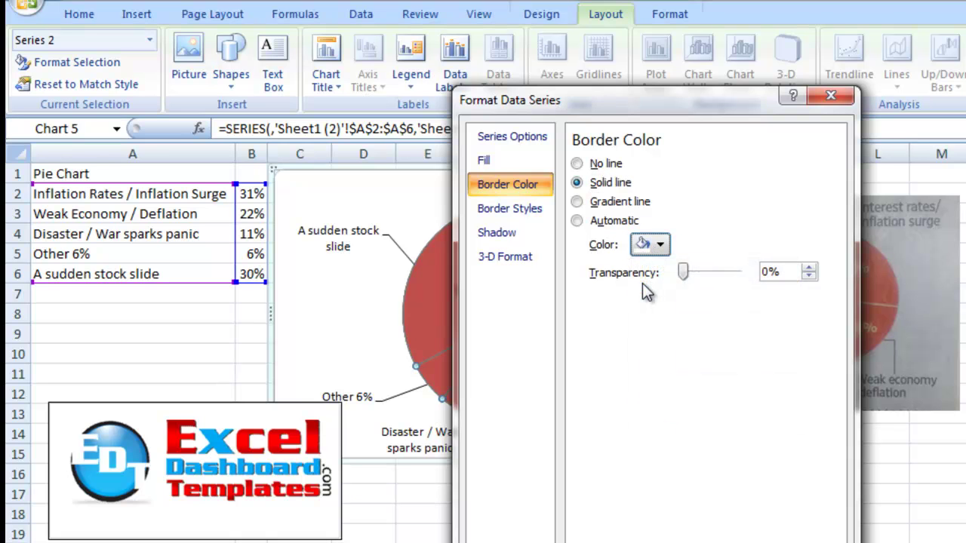
Step: Increase the slice border width to 2 pt and close the dialog
left_click(543, 207)
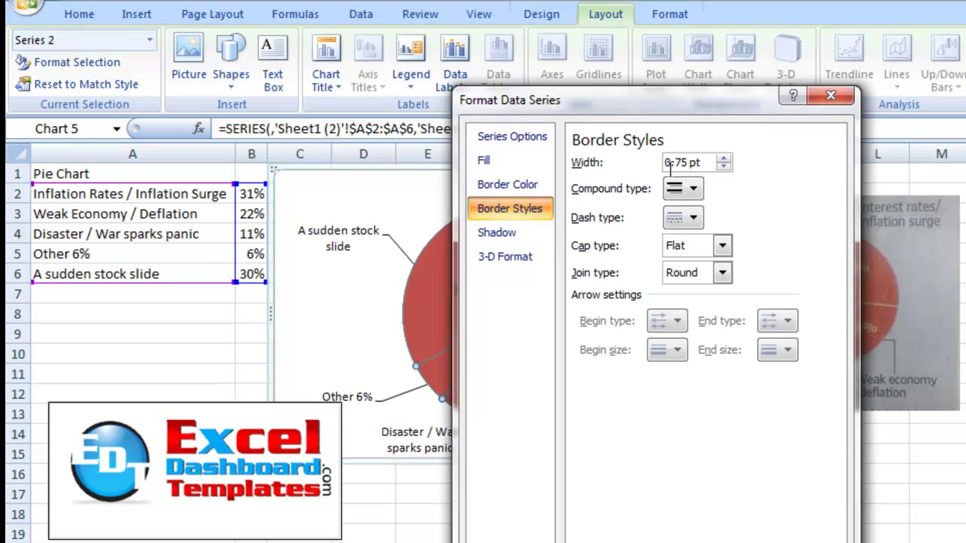
left_click(723, 159)
left_click(723, 160)
left_click(723, 159)
left_click(723, 159)
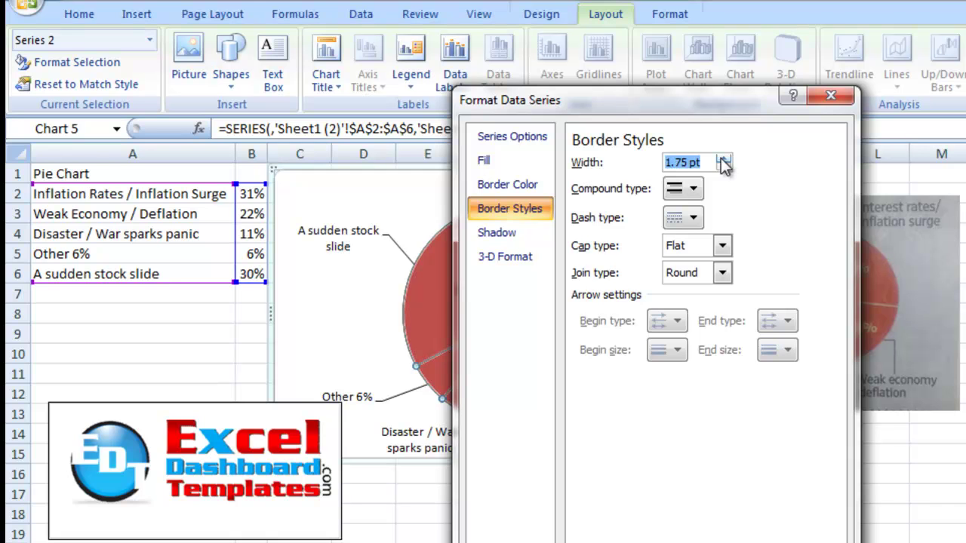
left_click(723, 160)
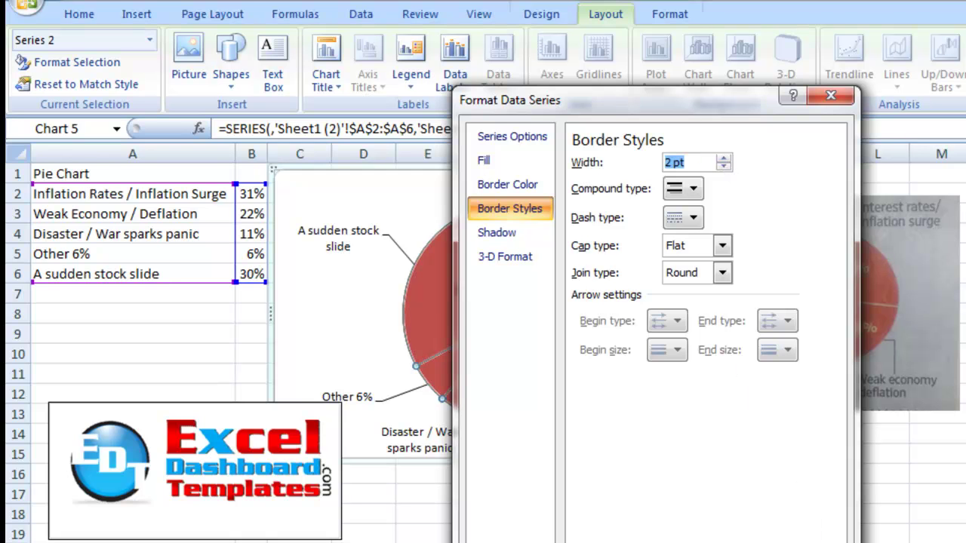
key("Escape")
left_click(674, 340)
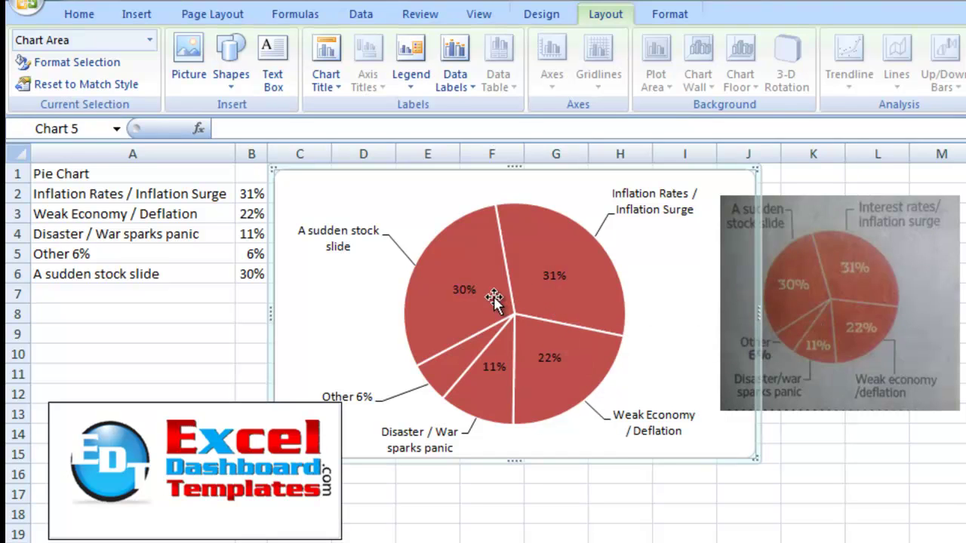
Step: Make the 31%, 22%, 11% and 30% labels white, 14 pt, via the Home tab
left_click(465, 290)
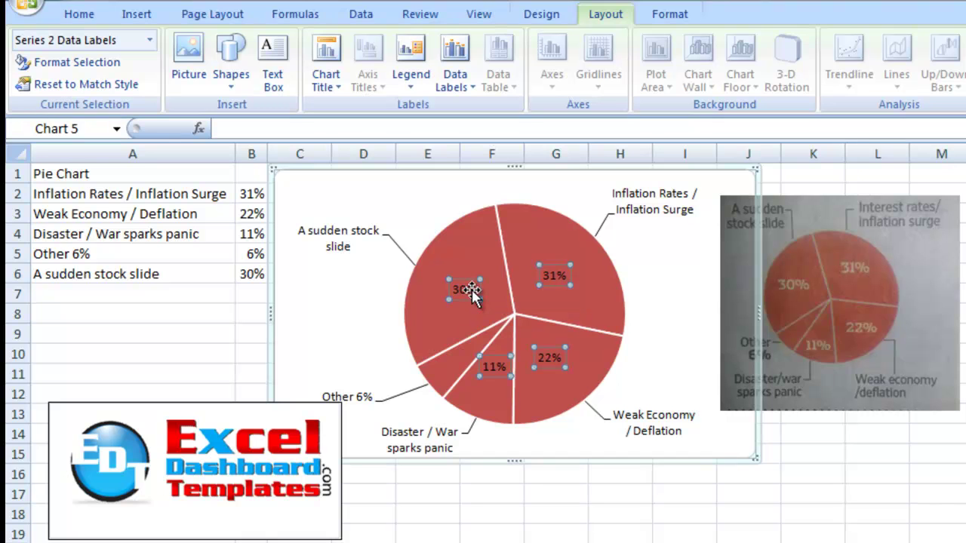
left_click(79, 14)
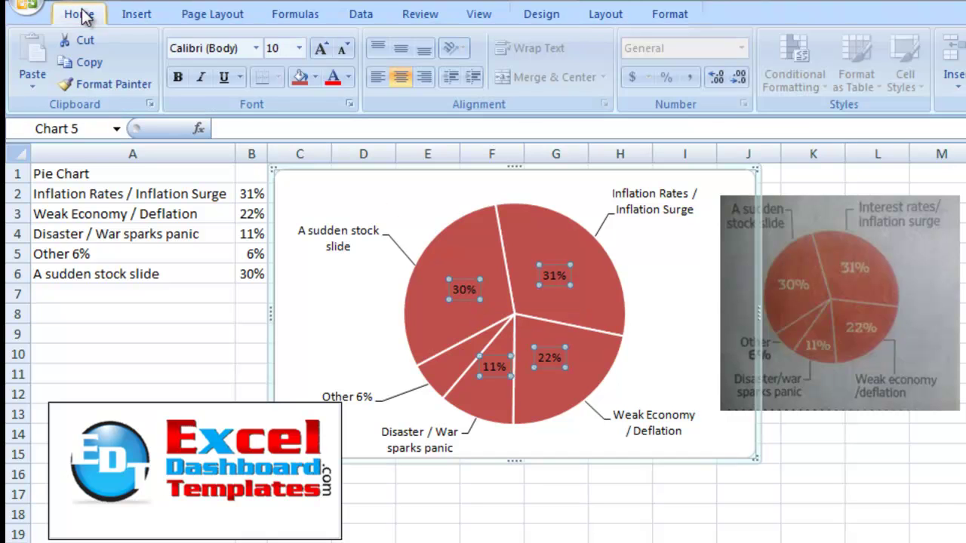
left_click(349, 77)
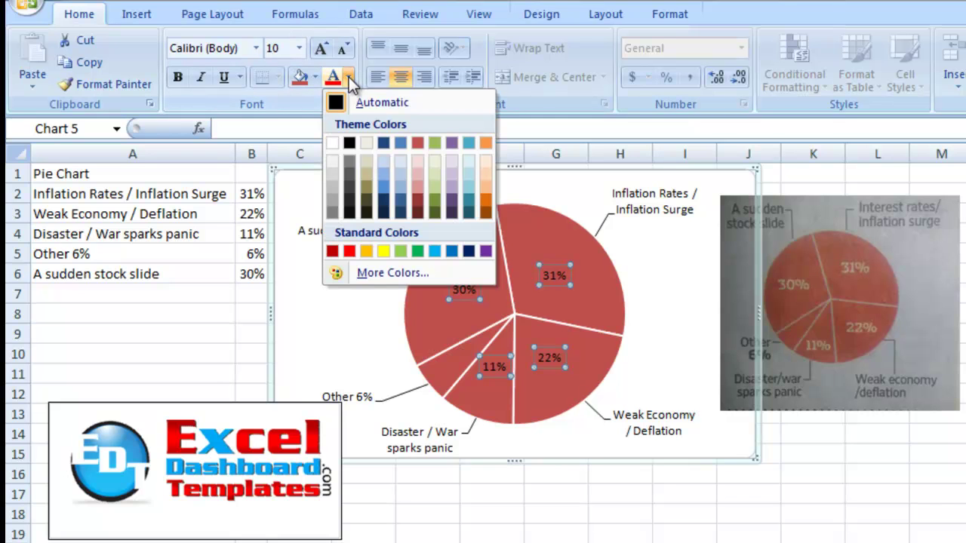
left_click(331, 142)
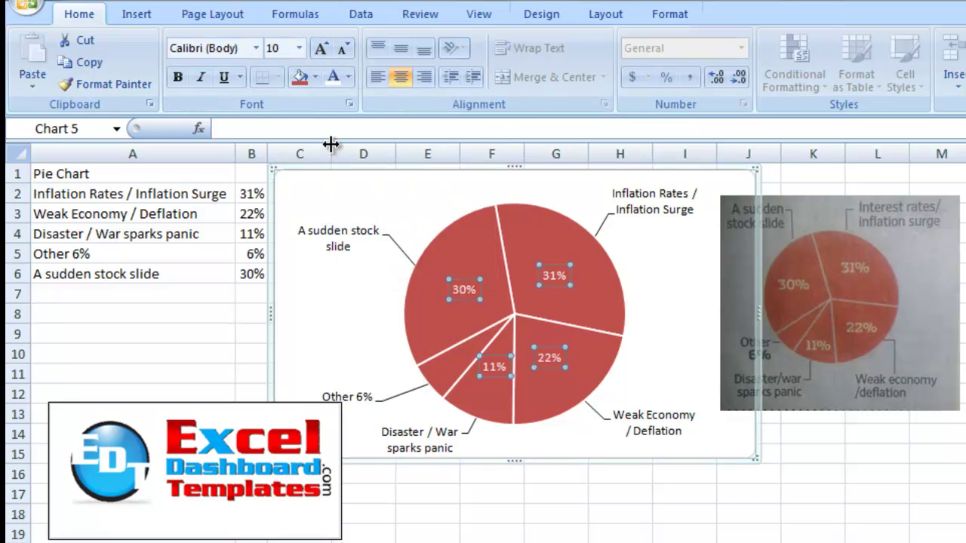
left_click(298, 49)
left_click(299, 47)
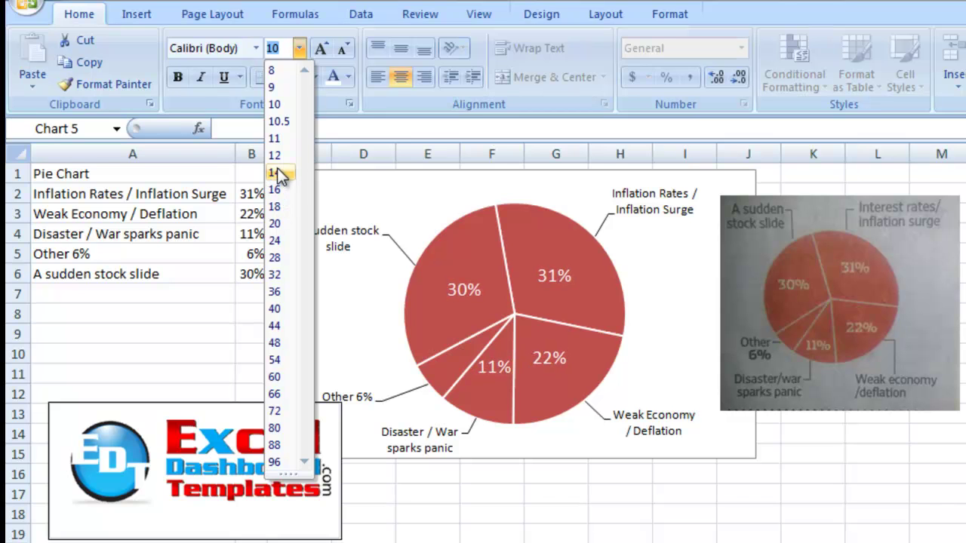
left_click(279, 175)
left_click(625, 337)
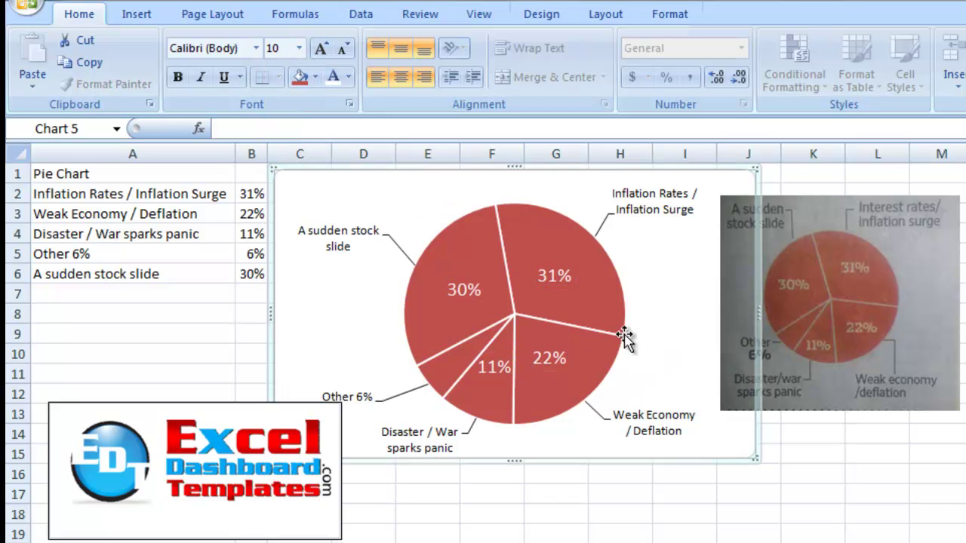
left_click(784, 433)
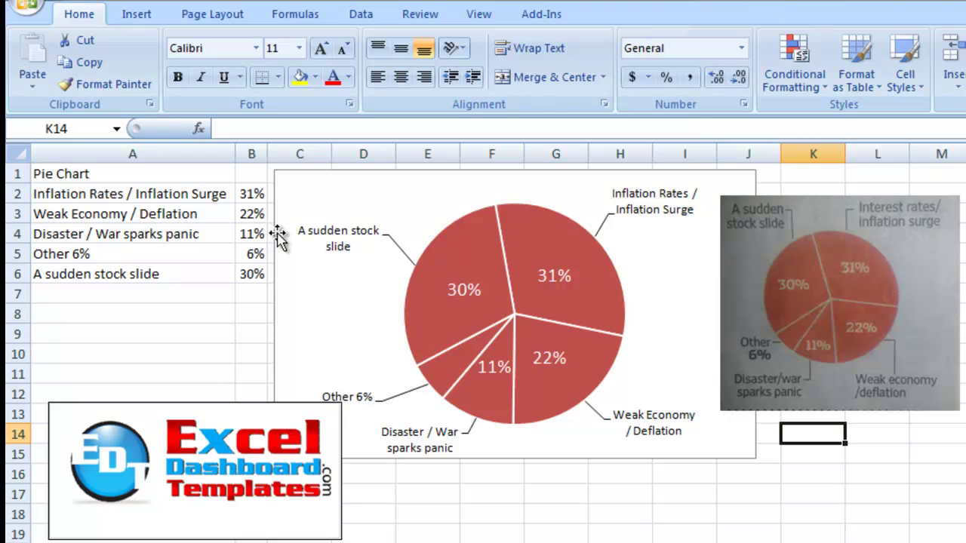
left_click(256, 215)
type("77")
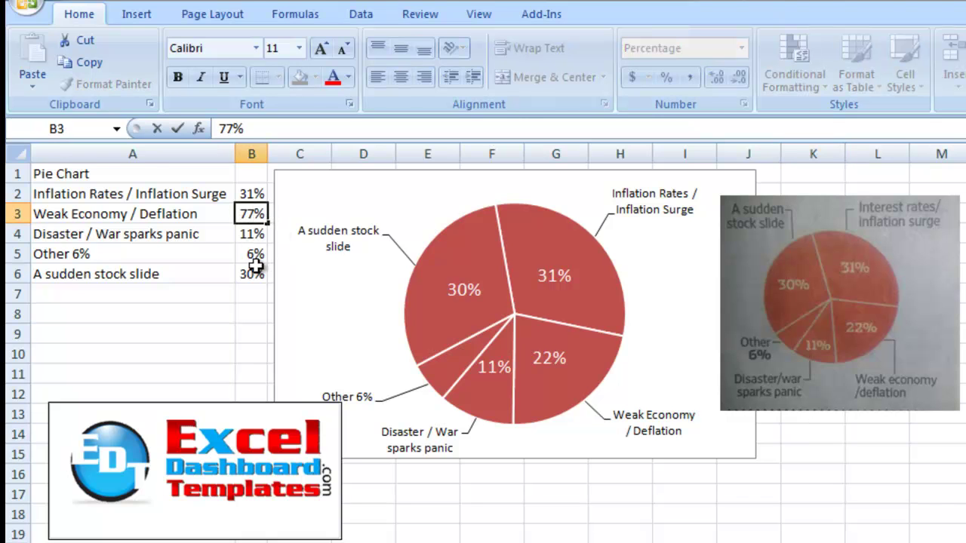
type("7")
left_click(256, 268)
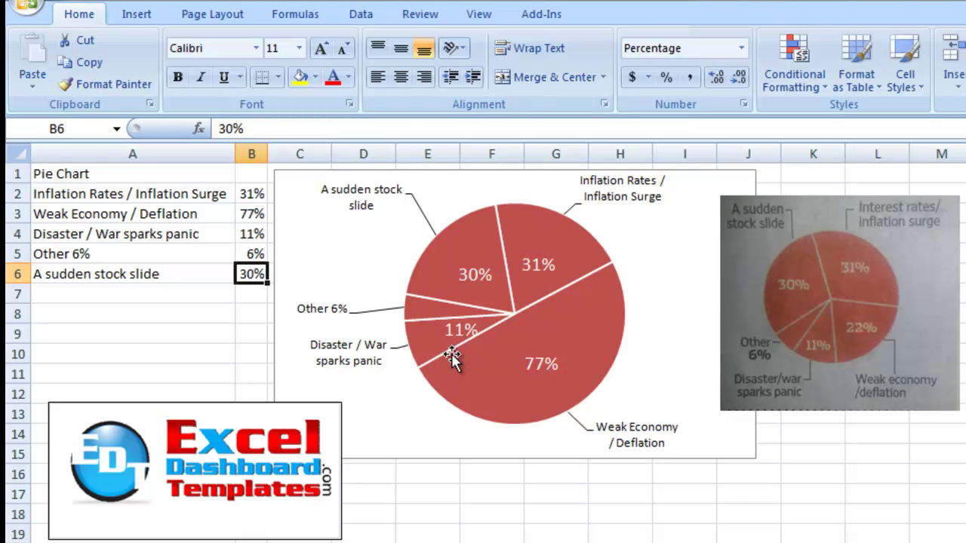
left_click(604, 432)
left_click(255, 213)
type("22")
key("ctrl+Return")
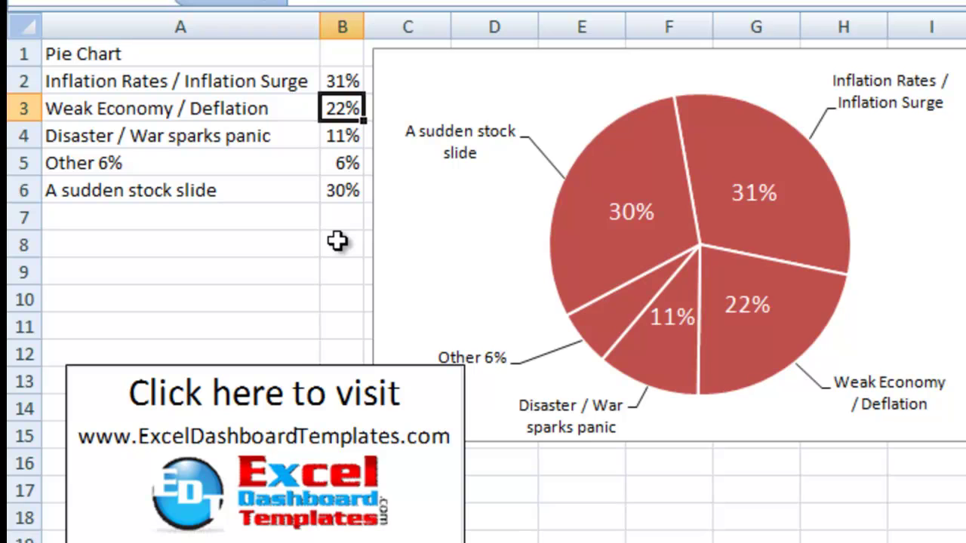
left_click(356, 532)
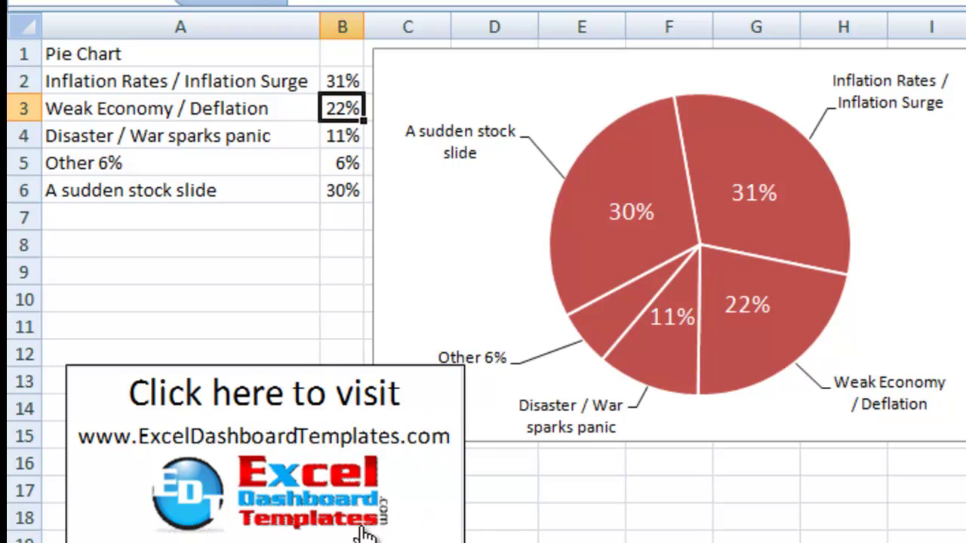